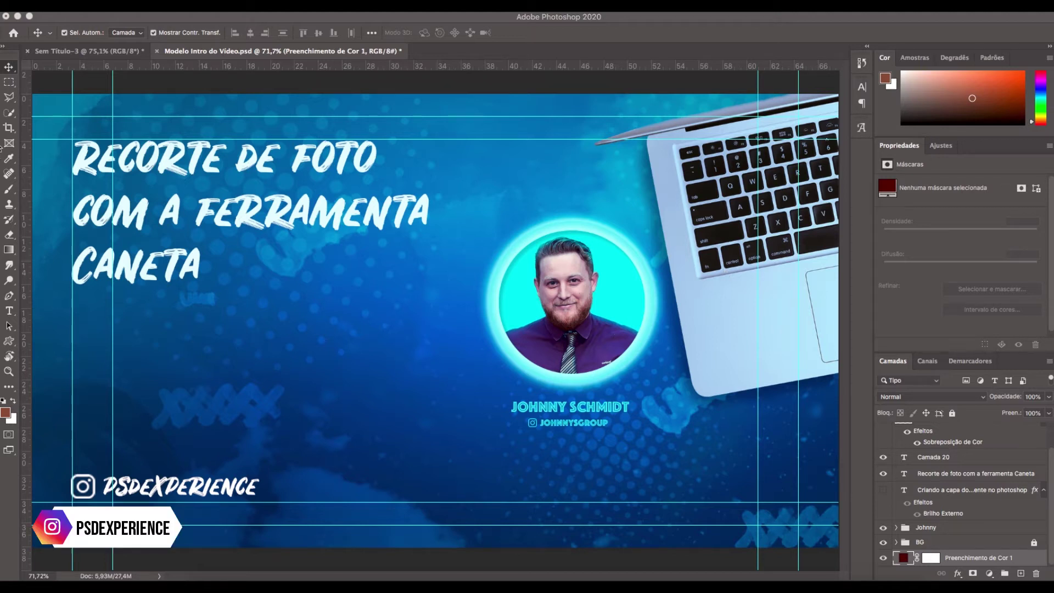
Step: Switch to the Sem Título-3 document with the woman's photo and activate the Pen tool
click(74, 60)
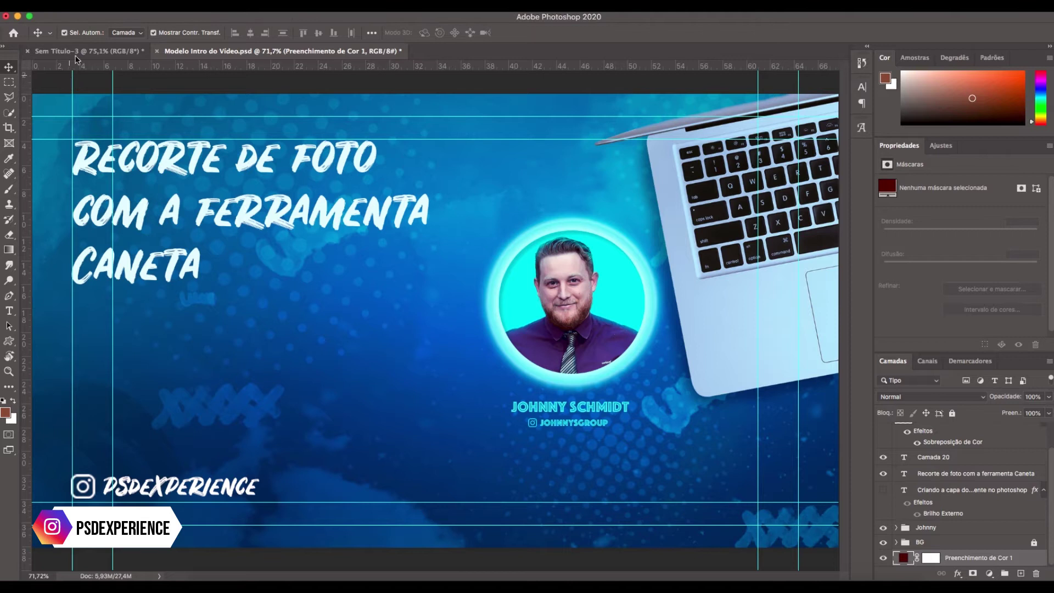
click(79, 51)
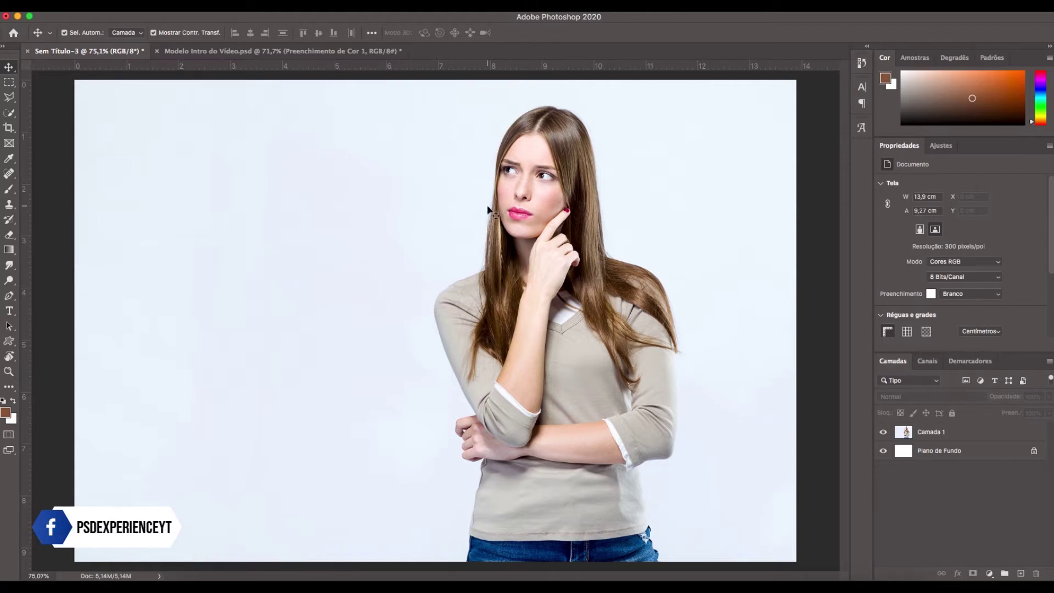
click(11, 297)
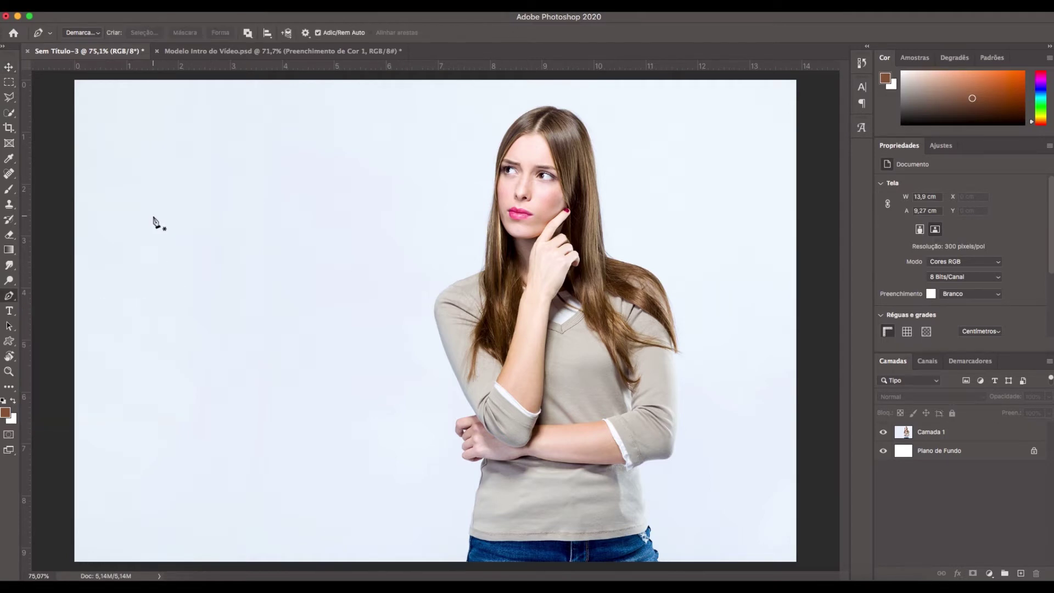
Step: Draw a closed curved shape in the empty area beside the woman with the Pen tool in Forma mode, and delete it
click(91, 31)
click(88, 23)
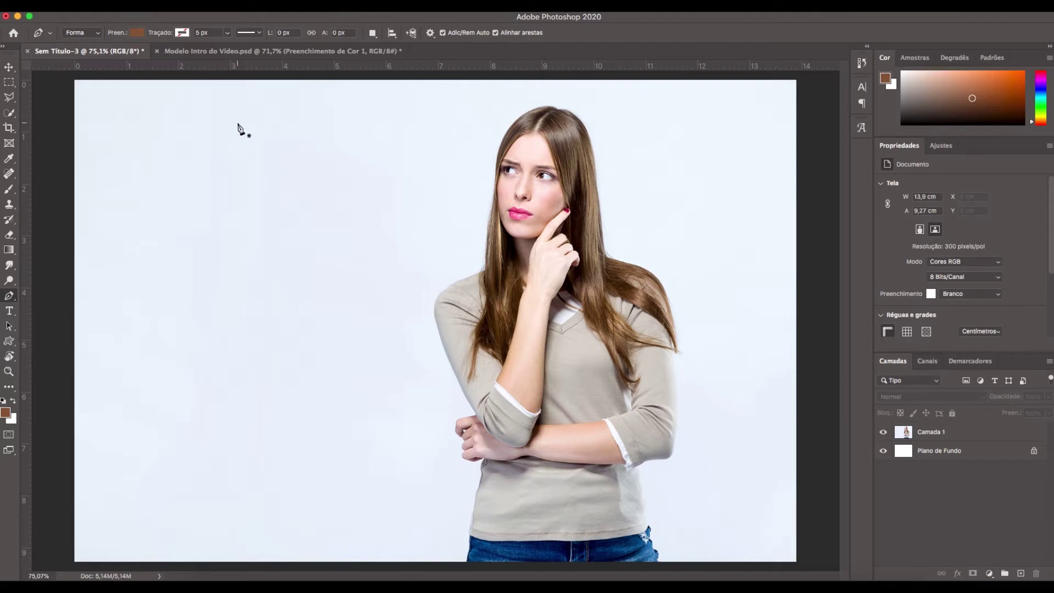
click(238, 122)
drag(126, 274, 169, 411)
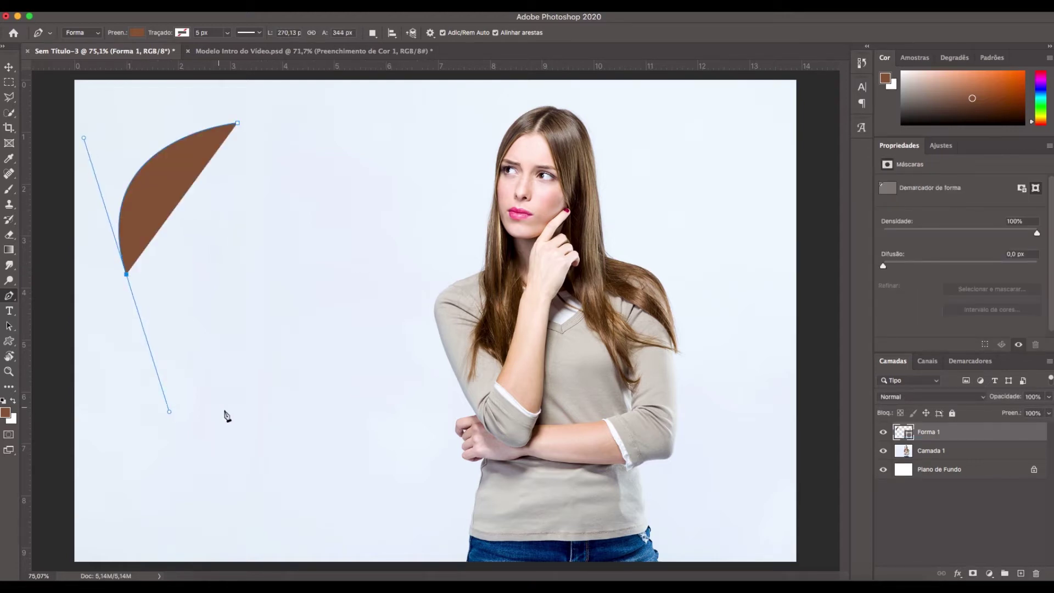
drag(262, 414, 356, 408)
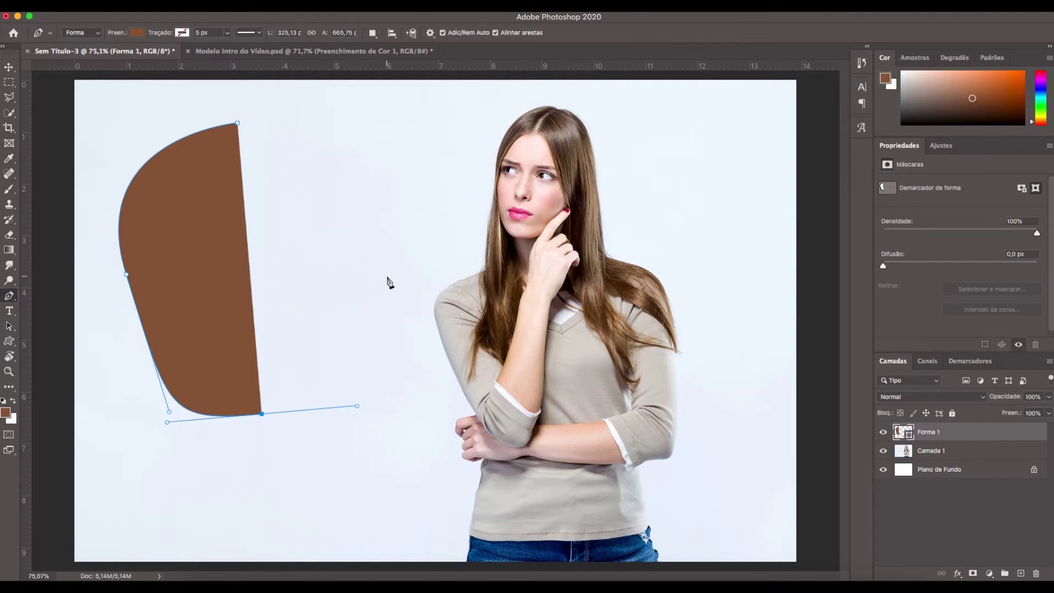
click(387, 277)
click(404, 162)
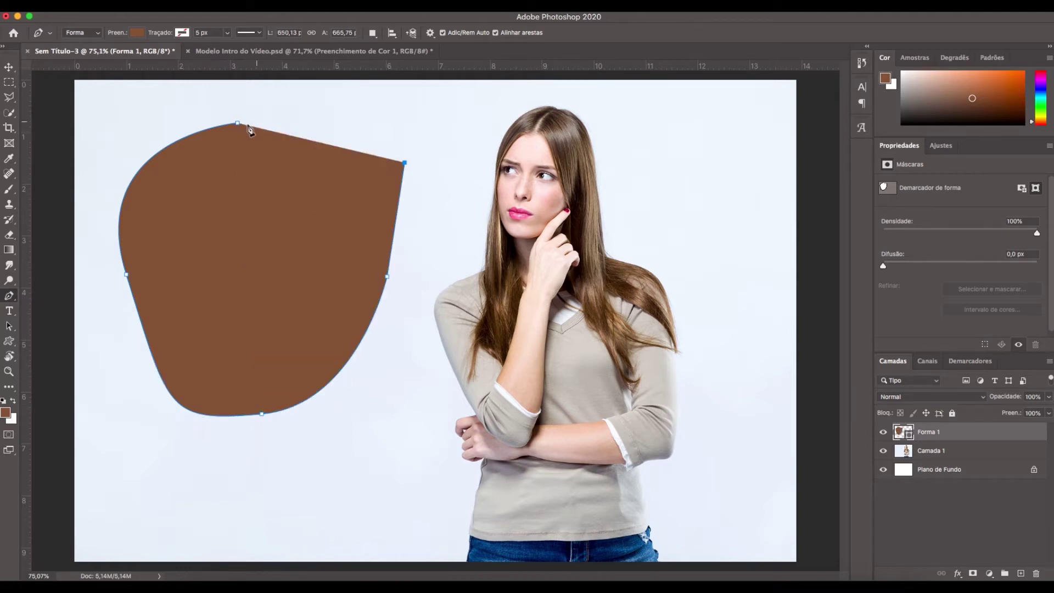
drag(238, 123, 106, 166)
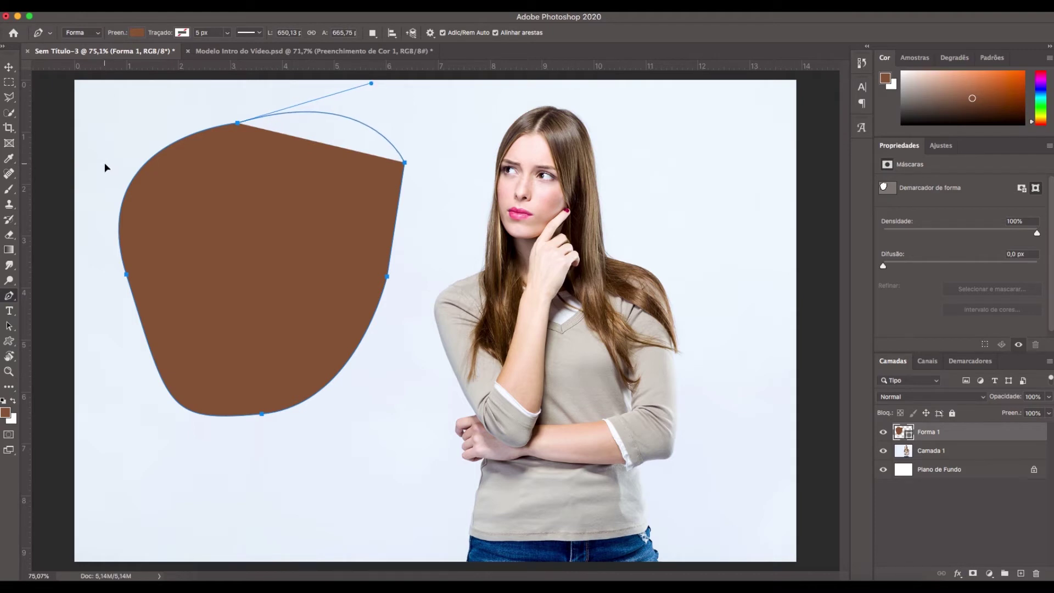
drag(106, 166, 106, 166)
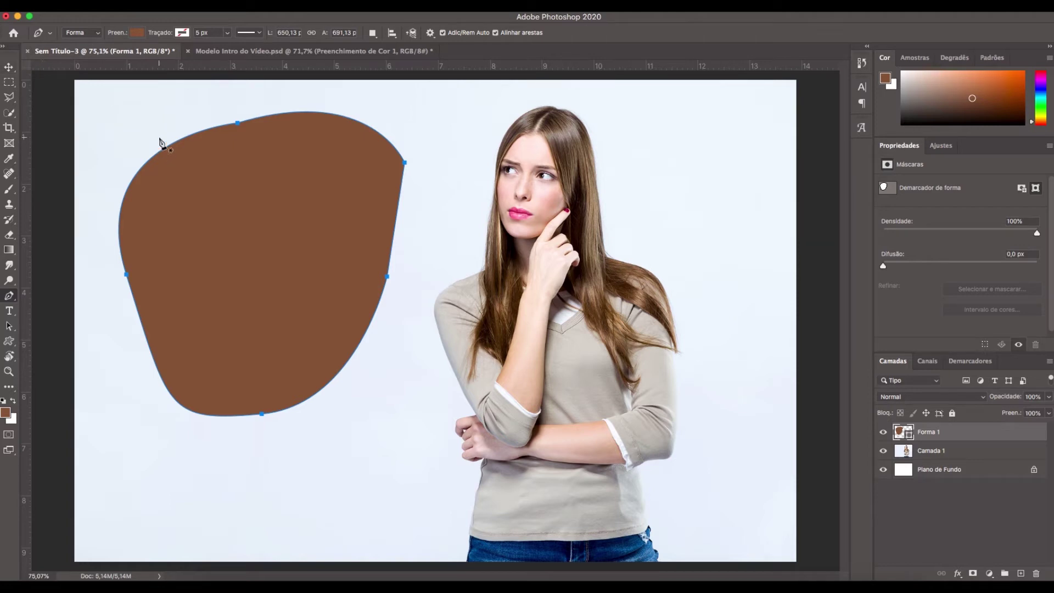
key(Delete)
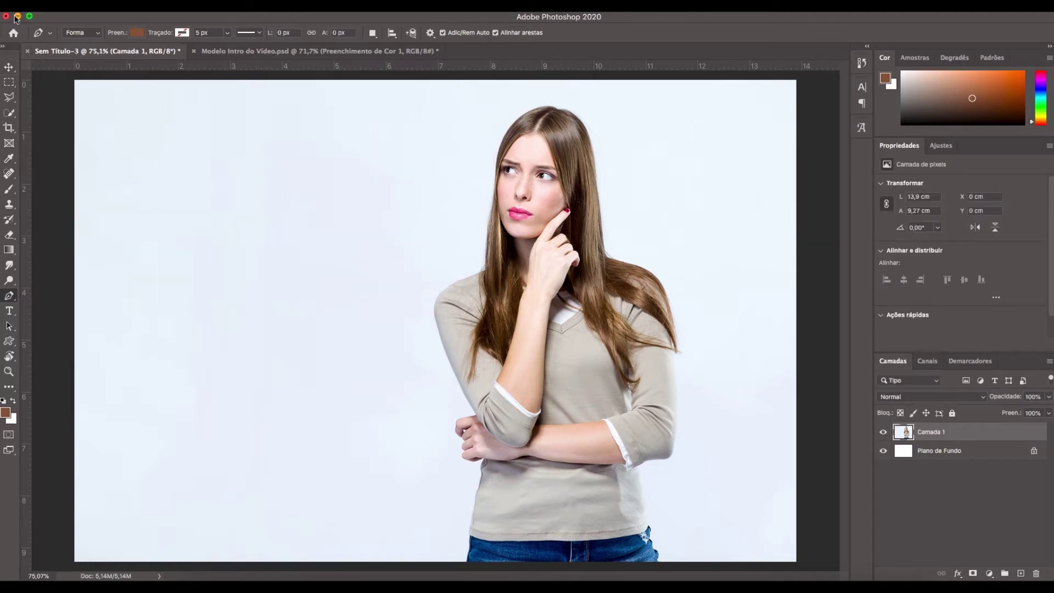
Step: Draw a closed, straight-sided six-point path in the empty area beside the woman with the Pen tool in Demarcador mode
click(90, 33)
click(90, 34)
click(82, 32)
click(86, 41)
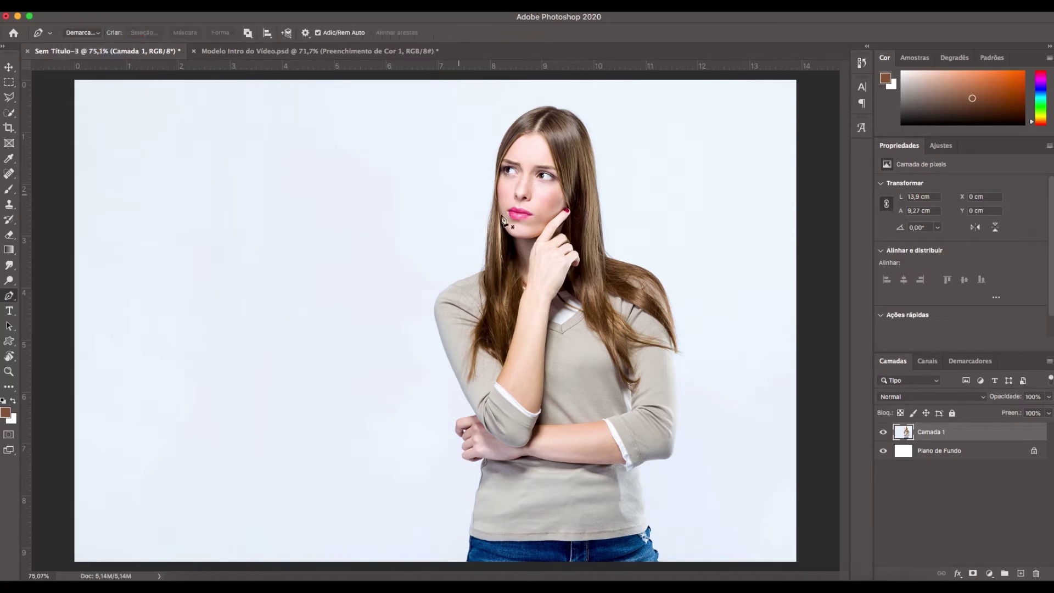
click(200, 116)
click(129, 238)
click(179, 346)
click(357, 300)
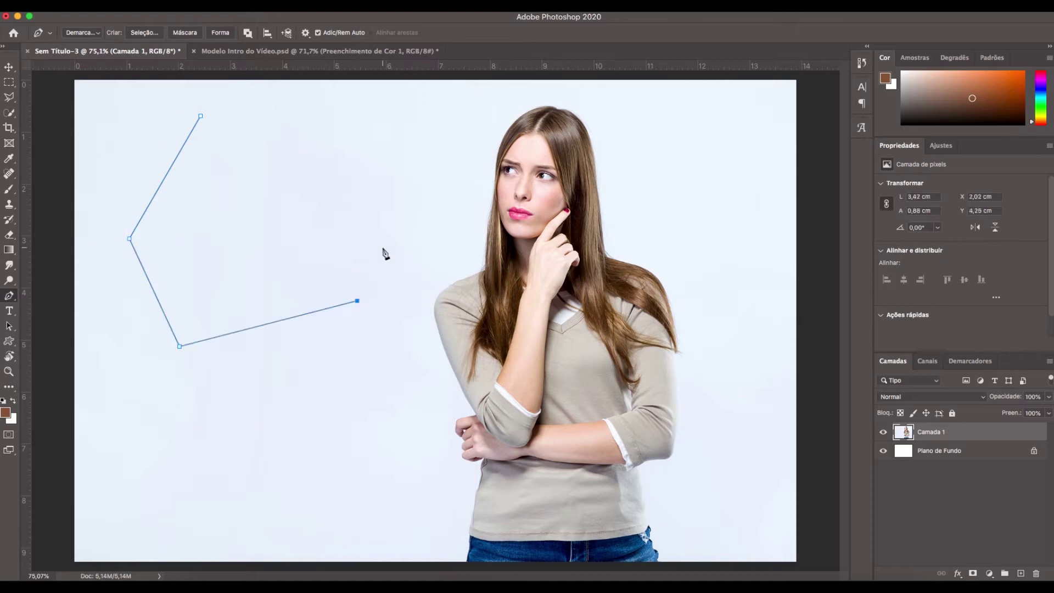
click(385, 198)
click(274, 153)
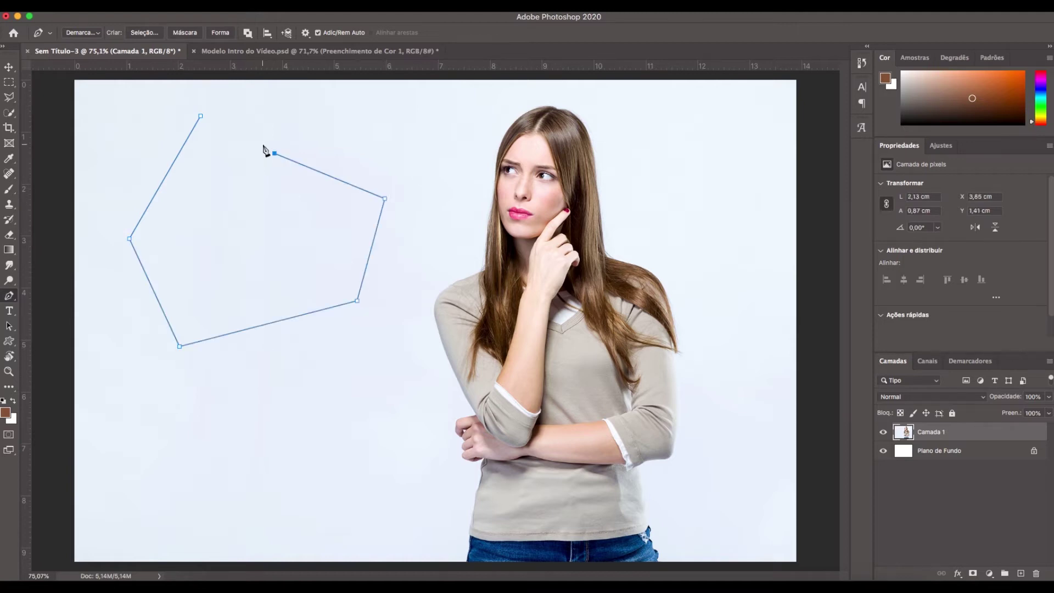
click(200, 116)
Step: Load the polygon's work path as a selection, and deselect it
click(969, 362)
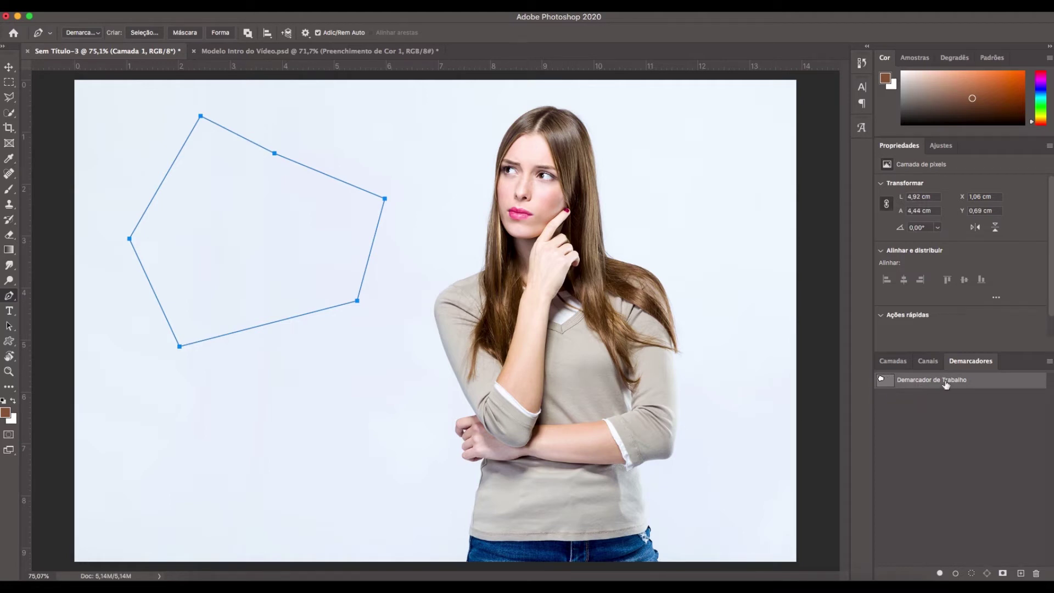
click(945, 384)
click(945, 384)
super+click(881, 383)
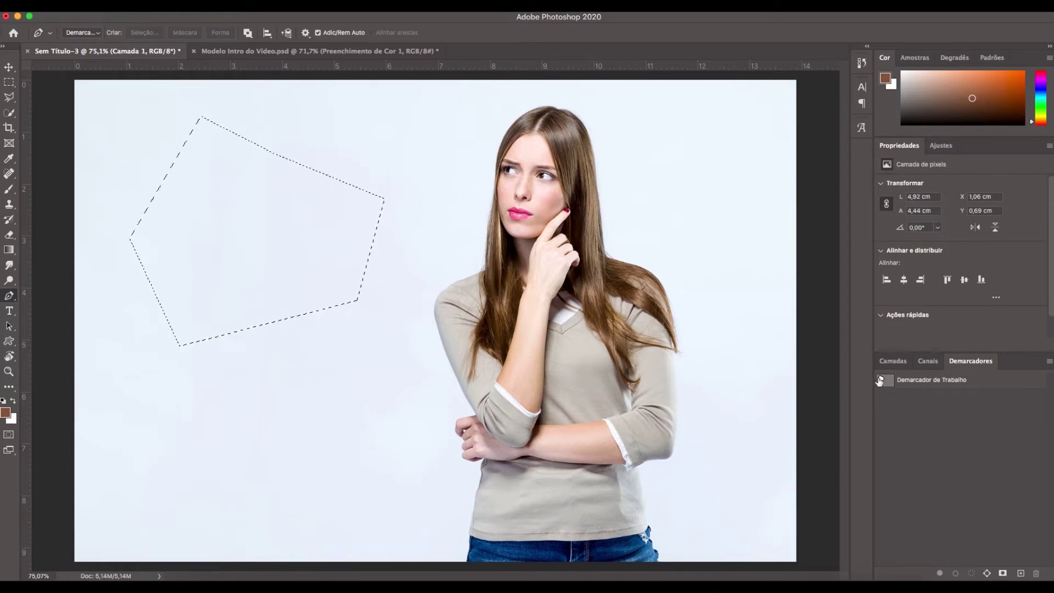
key(ctrl+d)
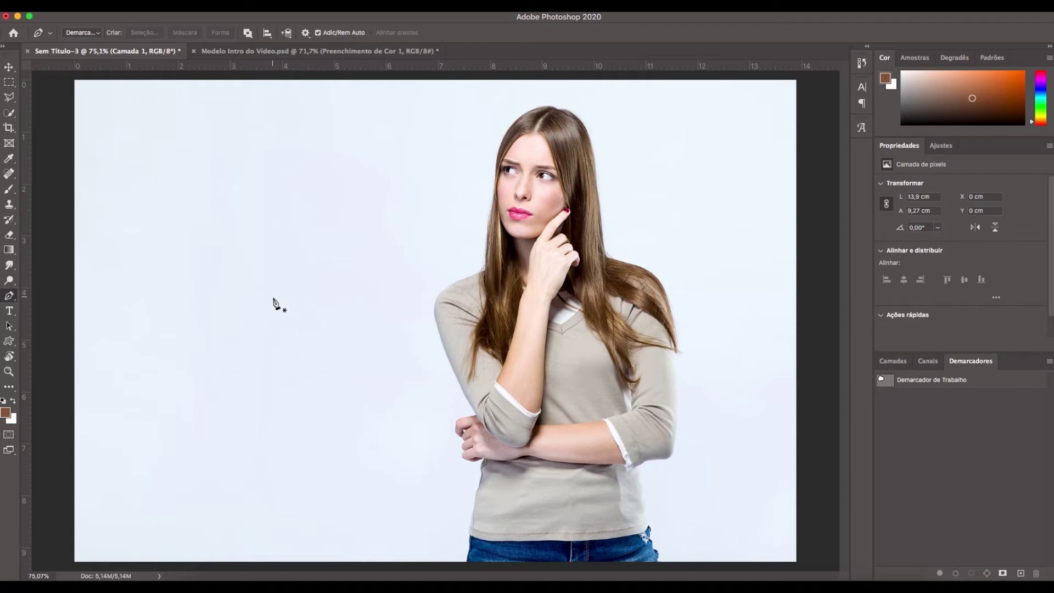
Step: Start a Pen path at the hair parting and curve it along the top of the woman's hair toward the left temple
key(z)
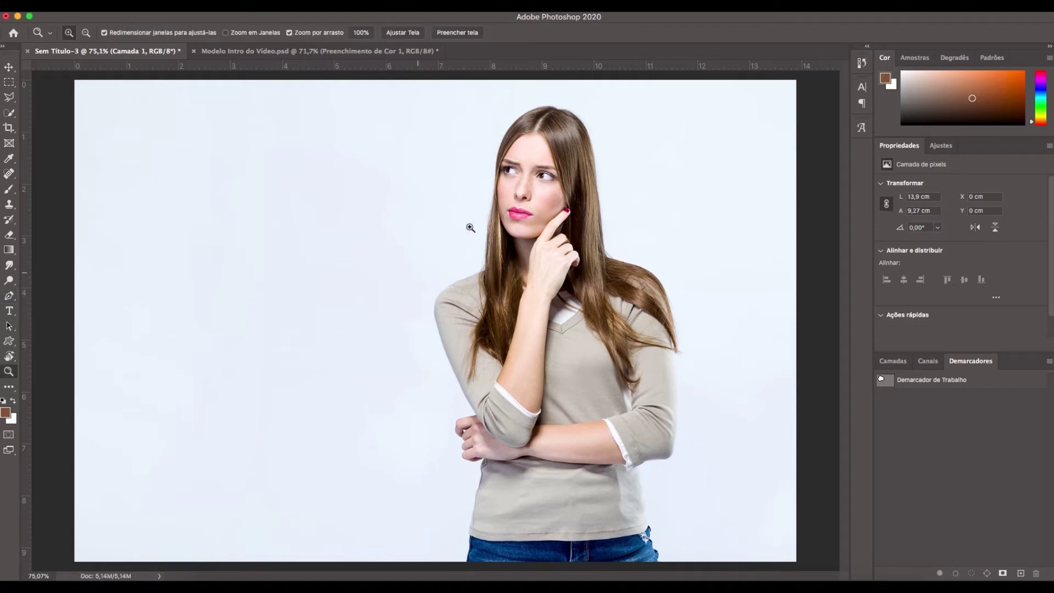
drag(495, 106, 567, 146)
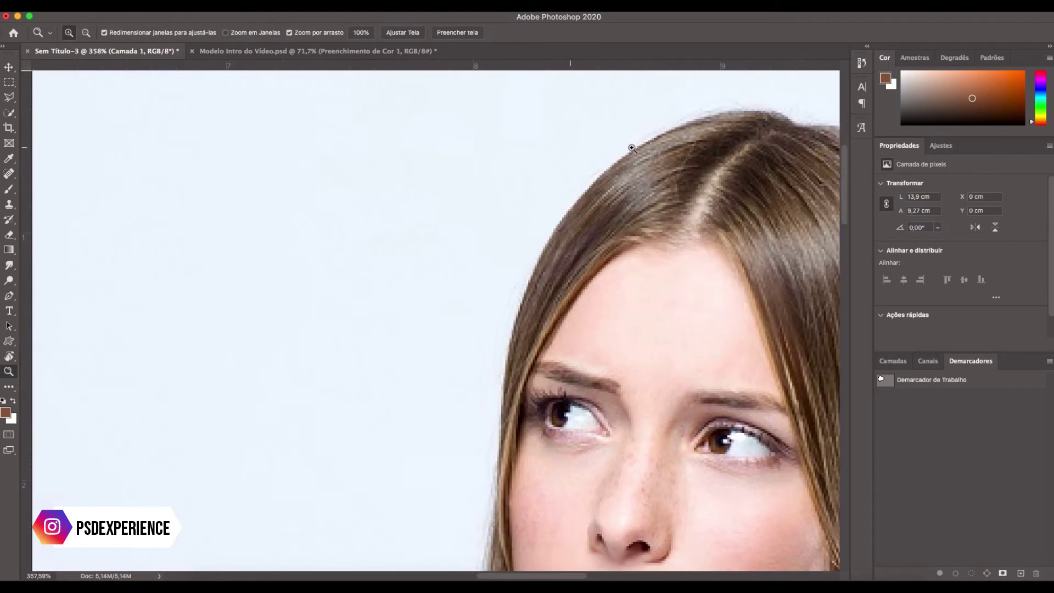
drag(631, 147, 507, 193)
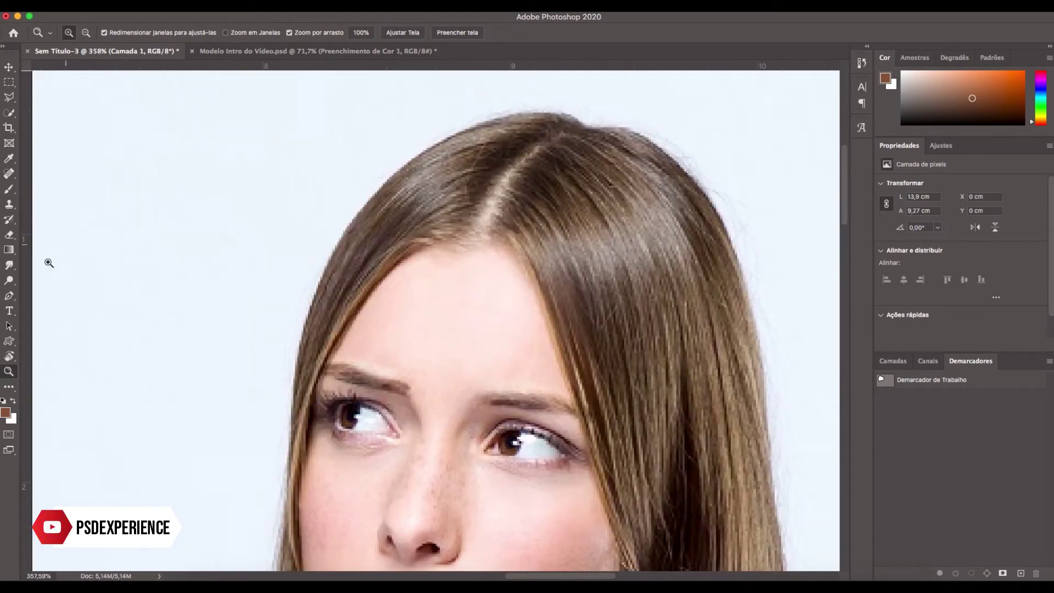
click(9, 295)
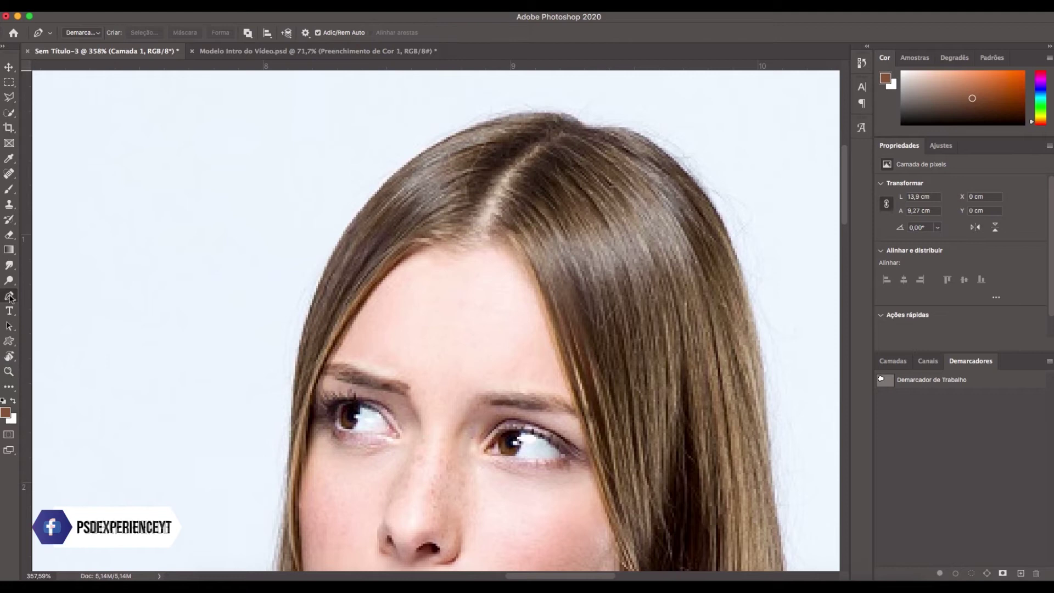
click(588, 128)
click(331, 254)
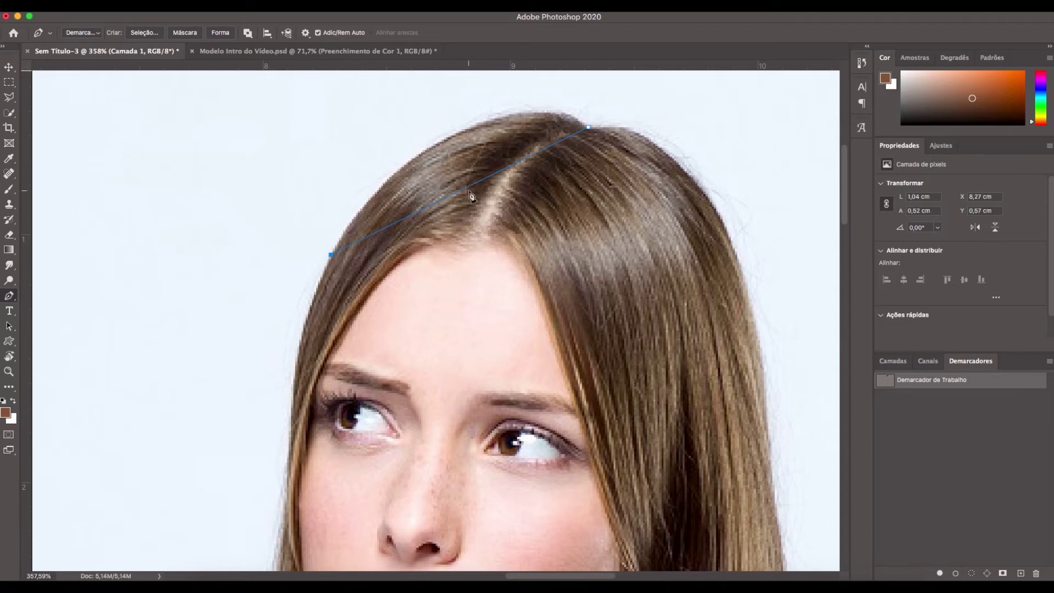
drag(473, 189, 463, 136)
drag(396, 165, 372, 170)
drag(529, 102, 557, 92)
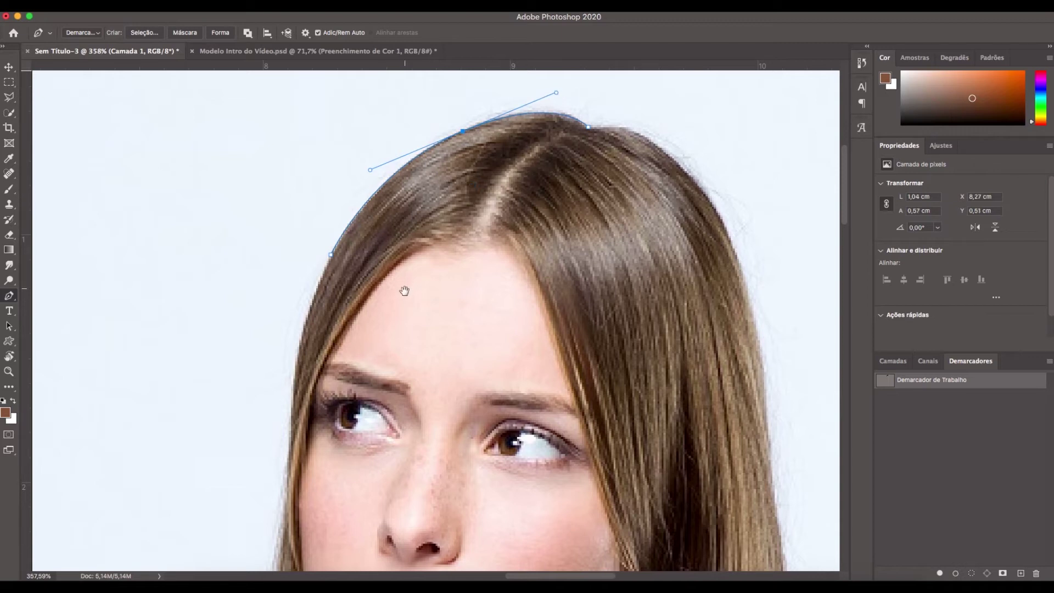
Step: Extend the path down the left edge of the hair to eye level and adjust its curve to the outline
drag(420, 301, 478, 167)
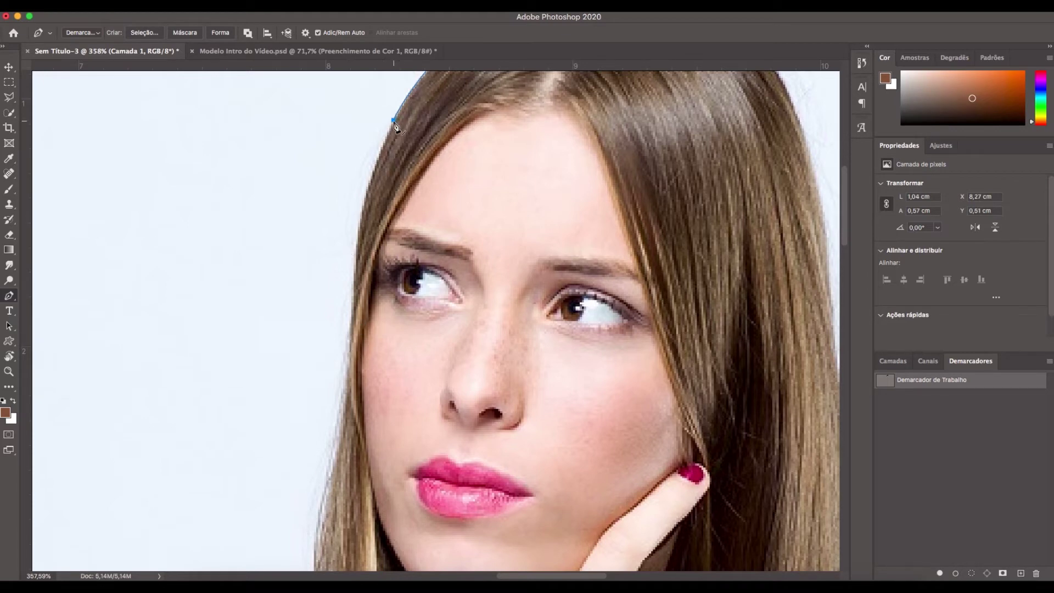
click(351, 334)
click(373, 233)
drag(376, 239, 377, 243)
drag(371, 237, 362, 227)
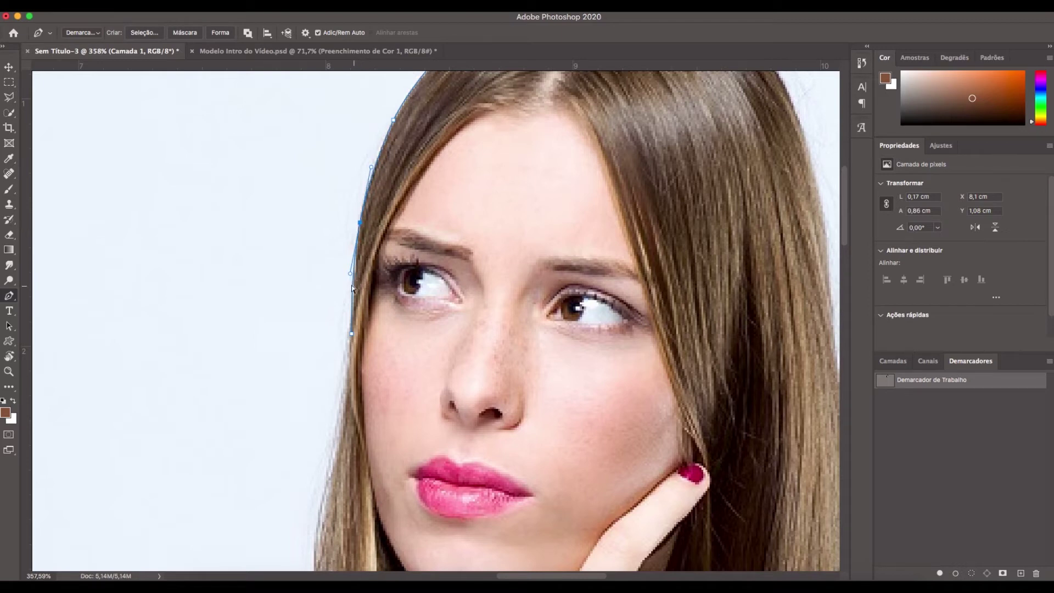
drag(350, 273, 354, 276)
drag(354, 276, 352, 275)
drag(372, 171, 375, 164)
Step: Continue the path down the hair edge past the cheek and chin to where the hair meets the shoulder
drag(360, 377, 365, 208)
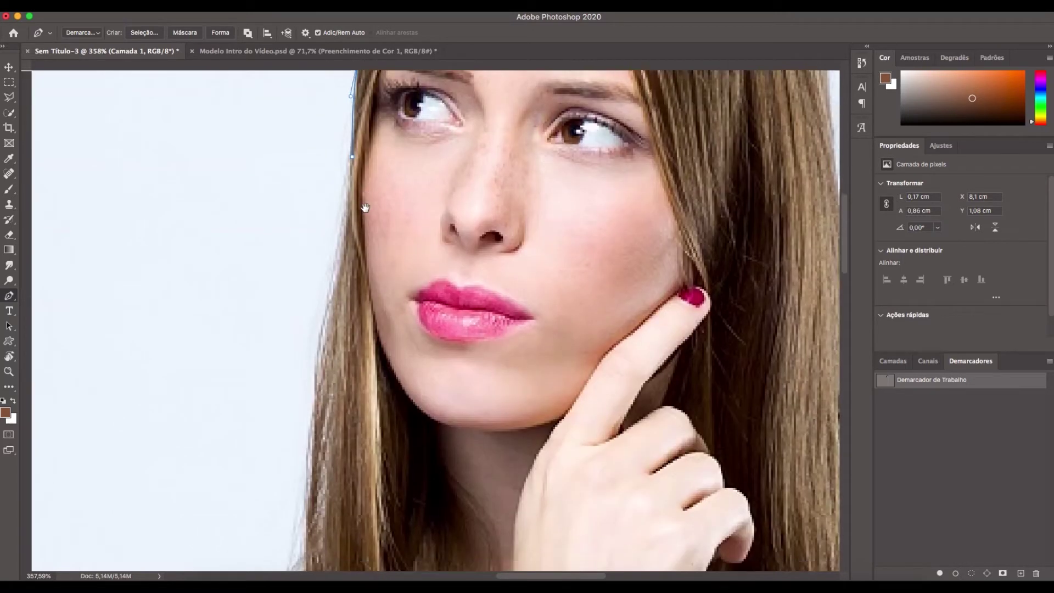
click(312, 402)
click(336, 253)
drag(336, 253, 341, 249)
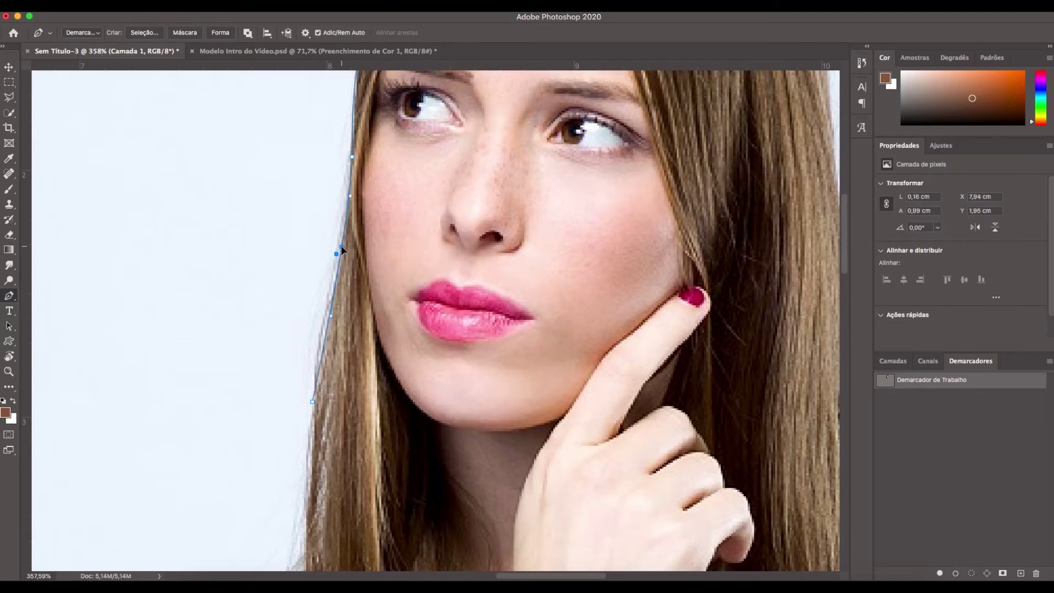
click(323, 337)
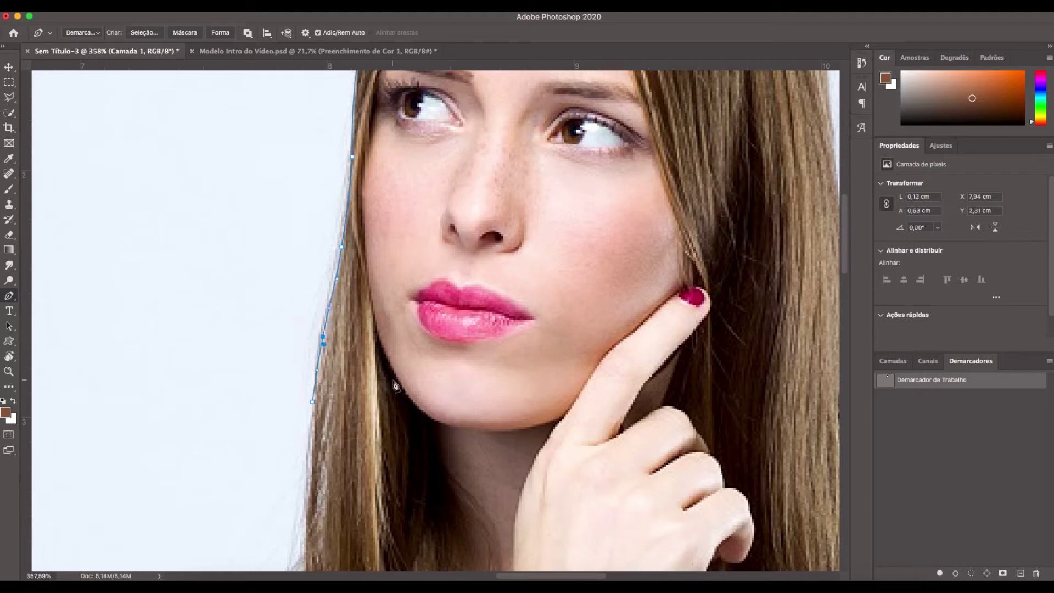
drag(389, 324, 389, 134)
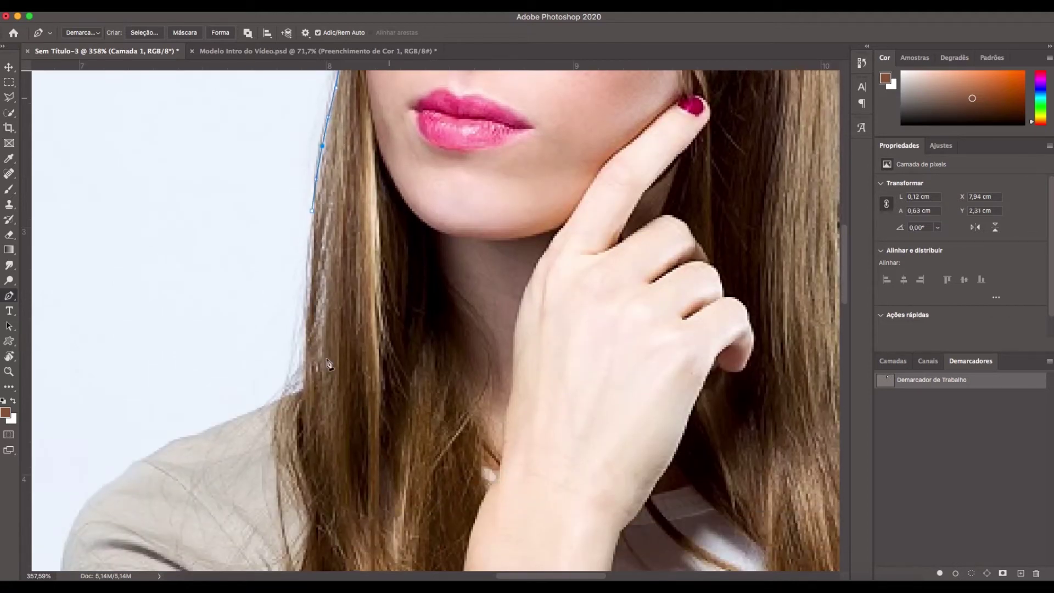
click(304, 388)
Step: Trace the top of the left shoulder and curve the path around it to the start of the sleeve
drag(483, 230, 704, 53)
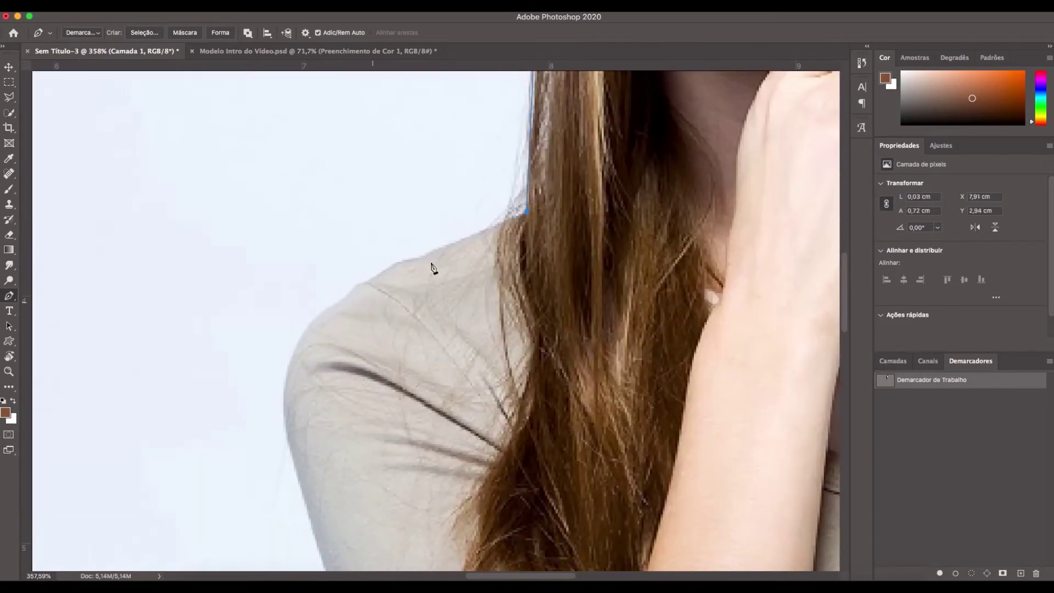
drag(369, 282, 400, 264)
click(462, 237)
drag(449, 243, 405, 263)
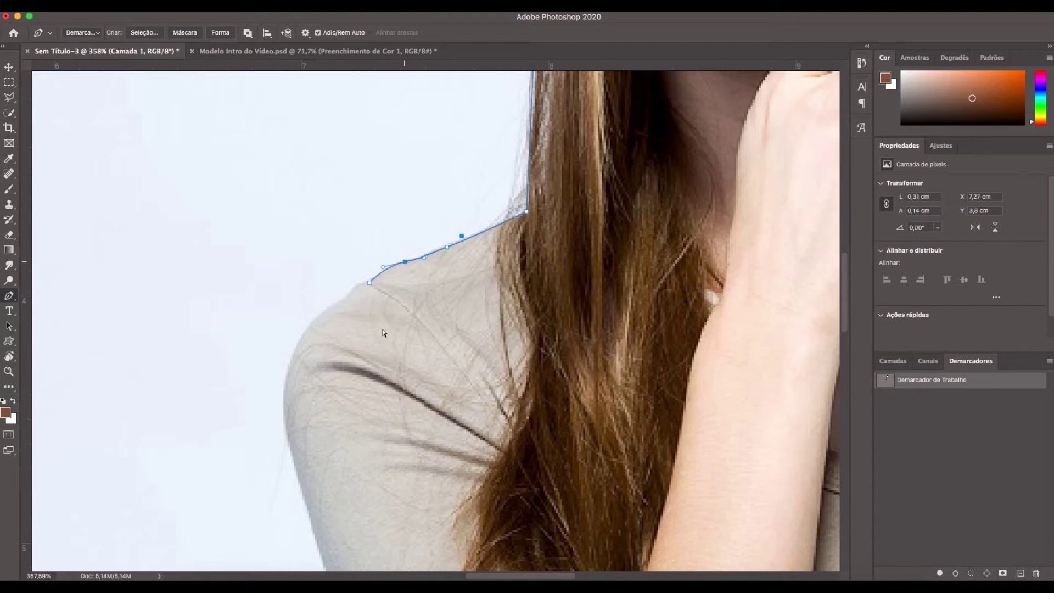
click(285, 432)
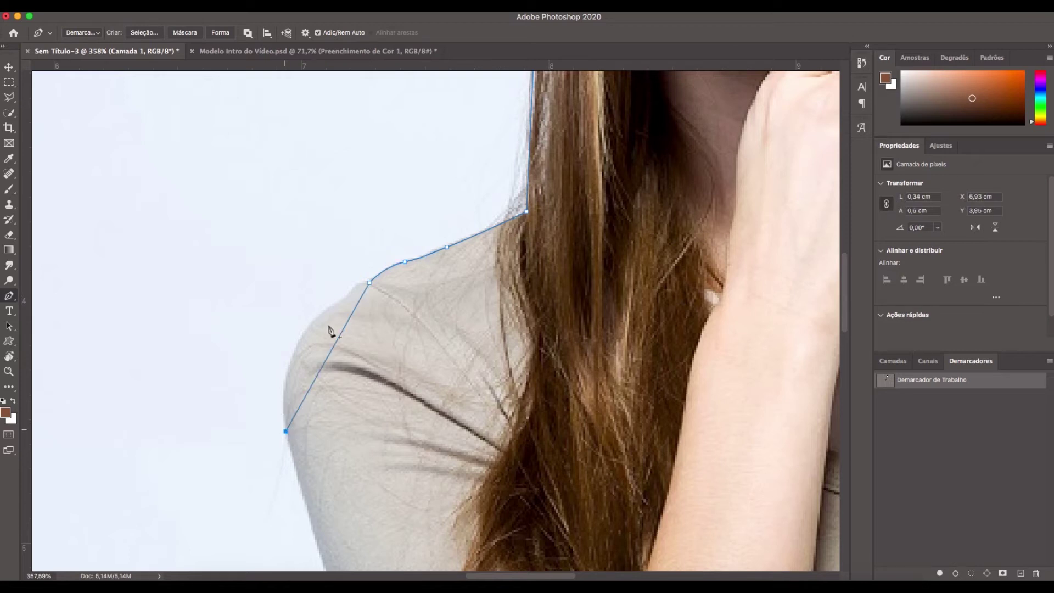
click(324, 357)
drag(321, 355, 298, 343)
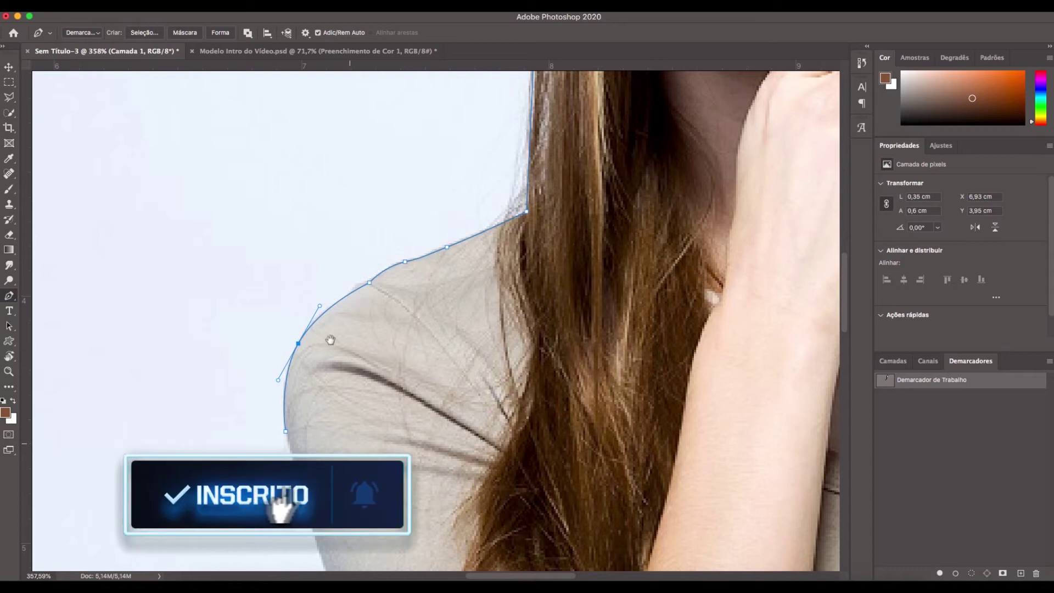
Step: Extend the path down the outer edge of the left sleeve to the hand, curving the segments to the fabric
scroll(315, 239, down, 5)
click(354, 520)
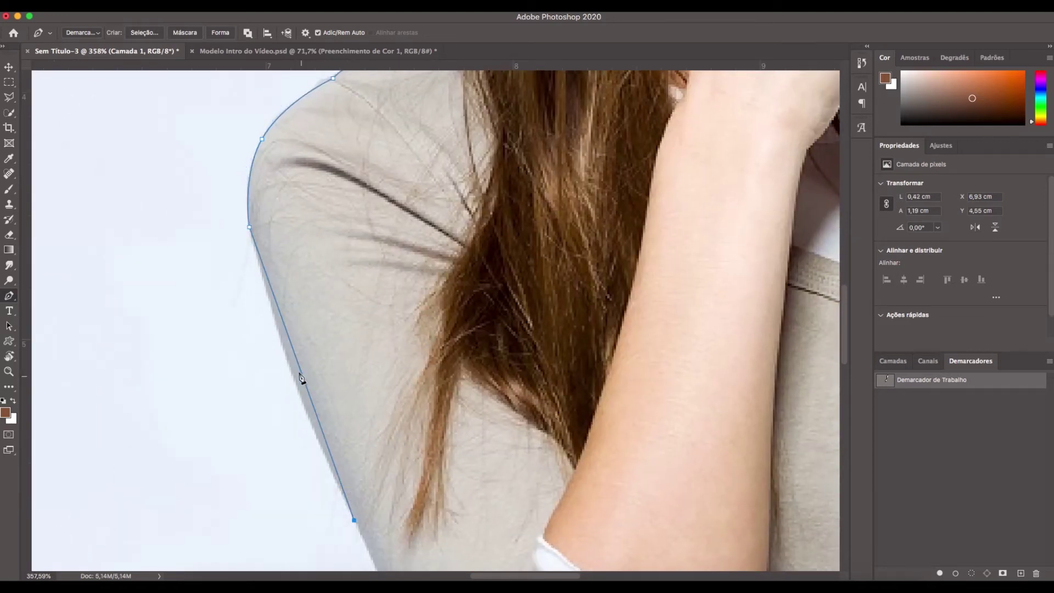
drag(301, 371, 294, 372)
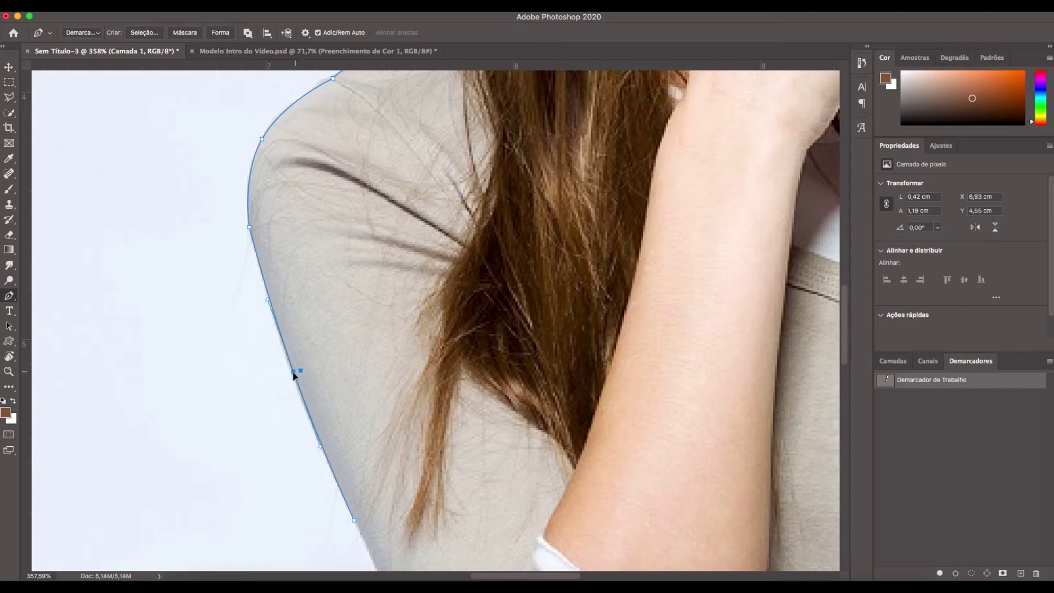
scroll(427, 437, down, 5)
scroll(426, 438, right, 3)
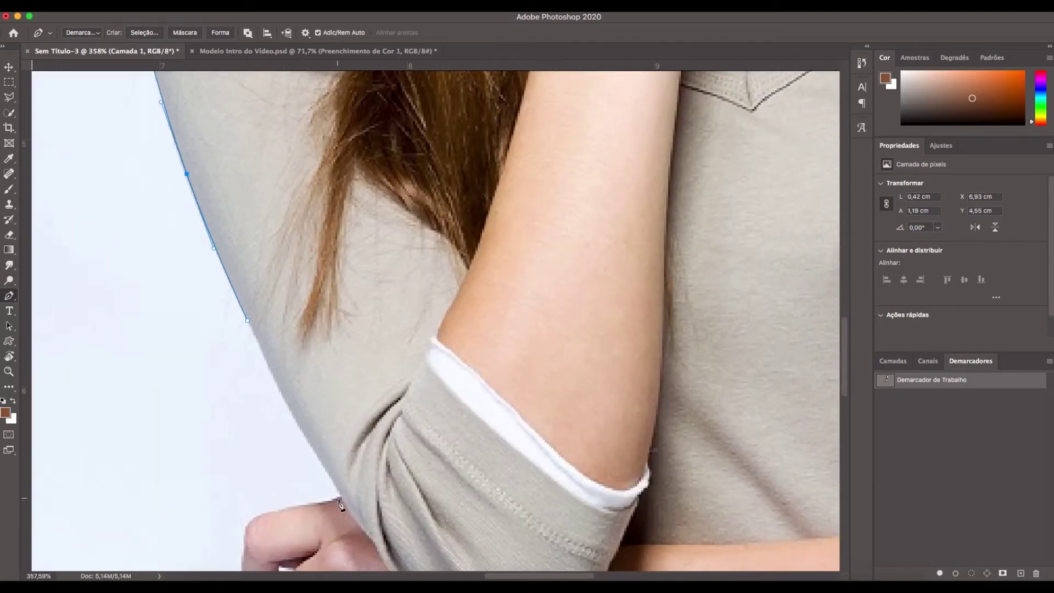
click(341, 497)
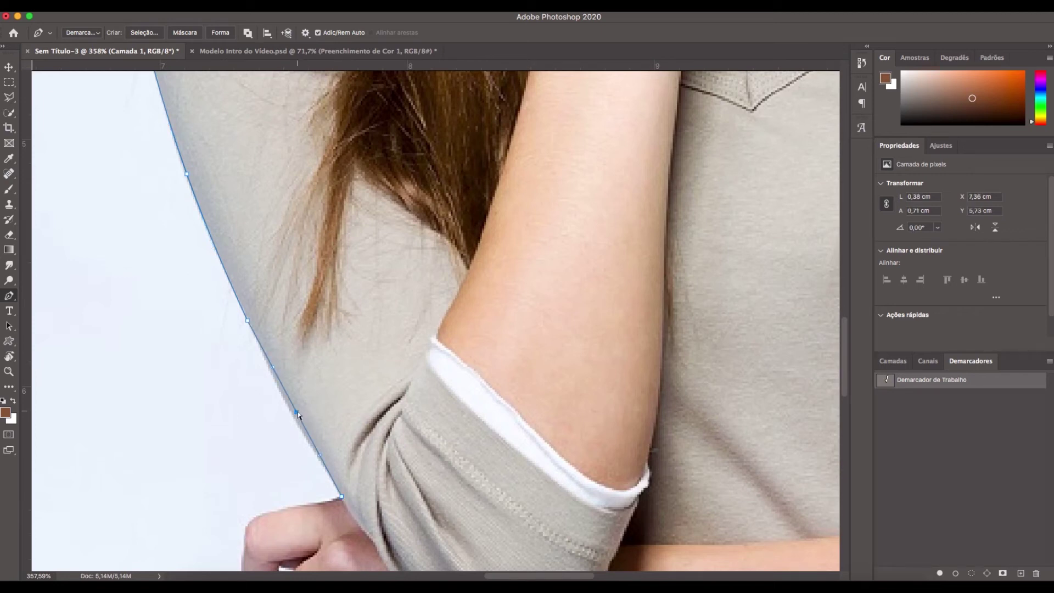
Step: Trace the path around the uppermost finger, along its top edge and around the fingertip, curving it to the skin
drag(373, 472, 423, 263)
click(292, 326)
drag(320, 319, 306, 309)
click(367, 296)
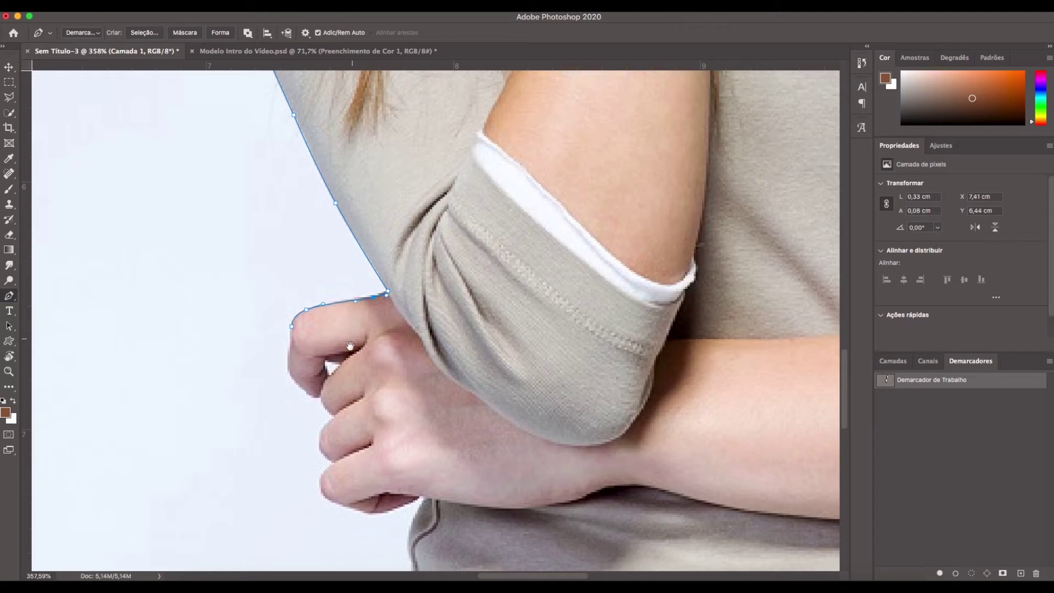
scroll(376, 262, down, 3)
scroll(376, 263, left, 1)
click(318, 282)
click(337, 300)
drag(335, 303, 333, 304)
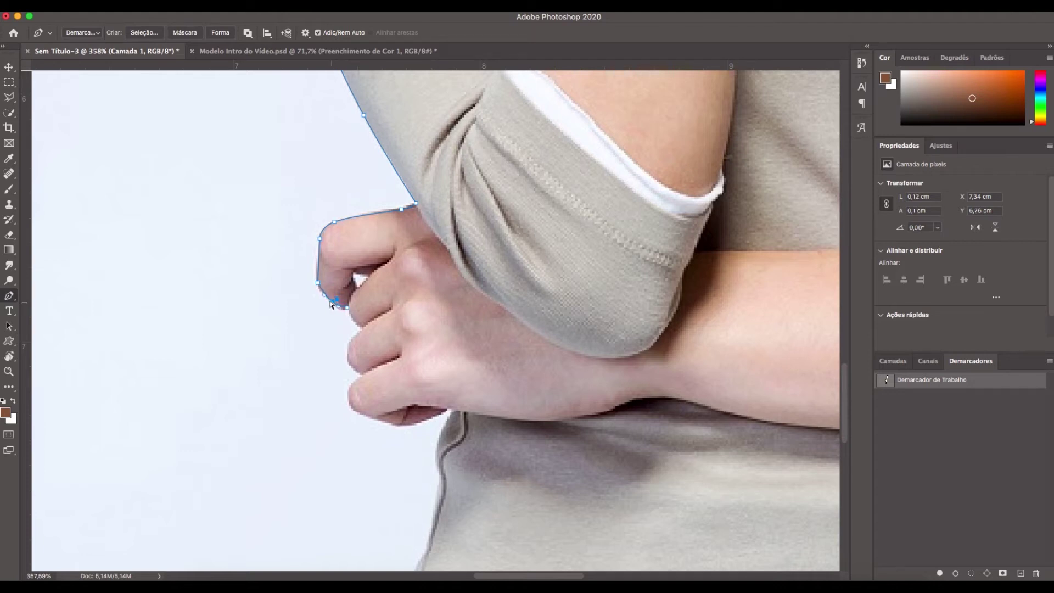
ctrl+click(322, 295)
Step: Continue the path around the next two fingertips and onto the tip of the lowest finger
click(362, 329)
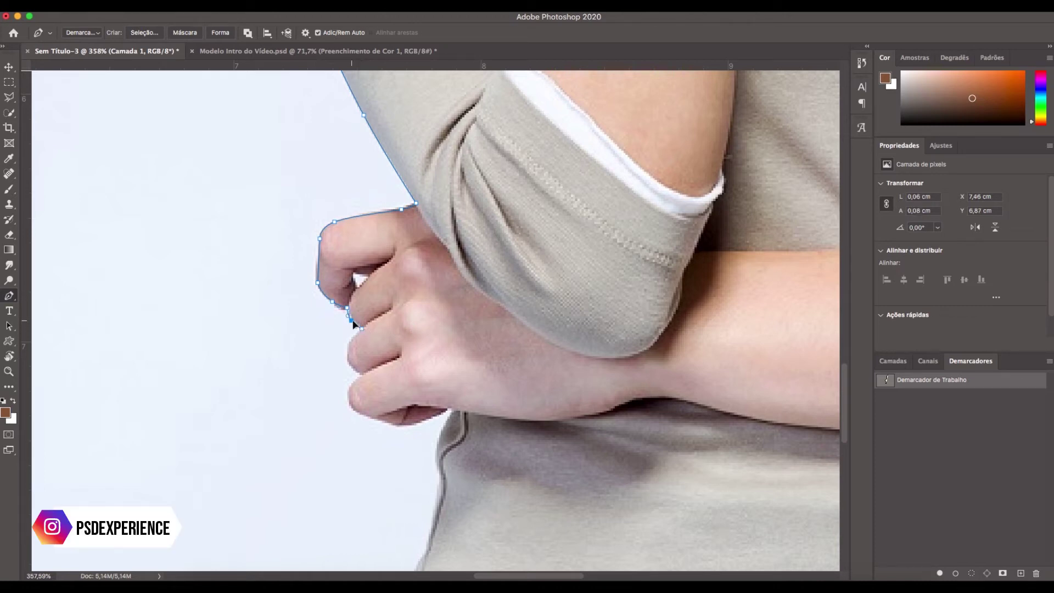
click(349, 346)
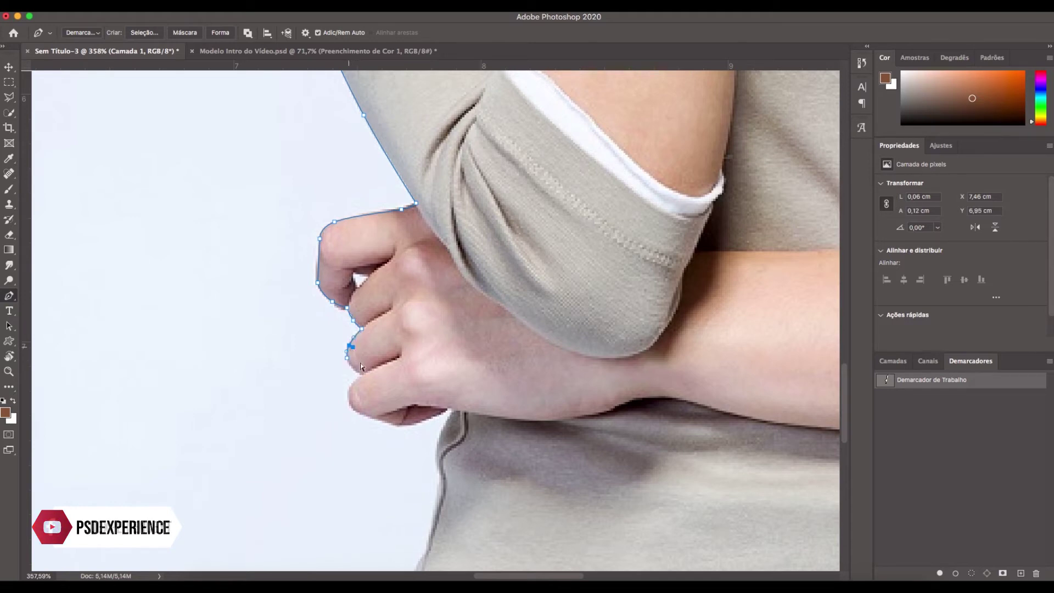
click(356, 370)
click(353, 367)
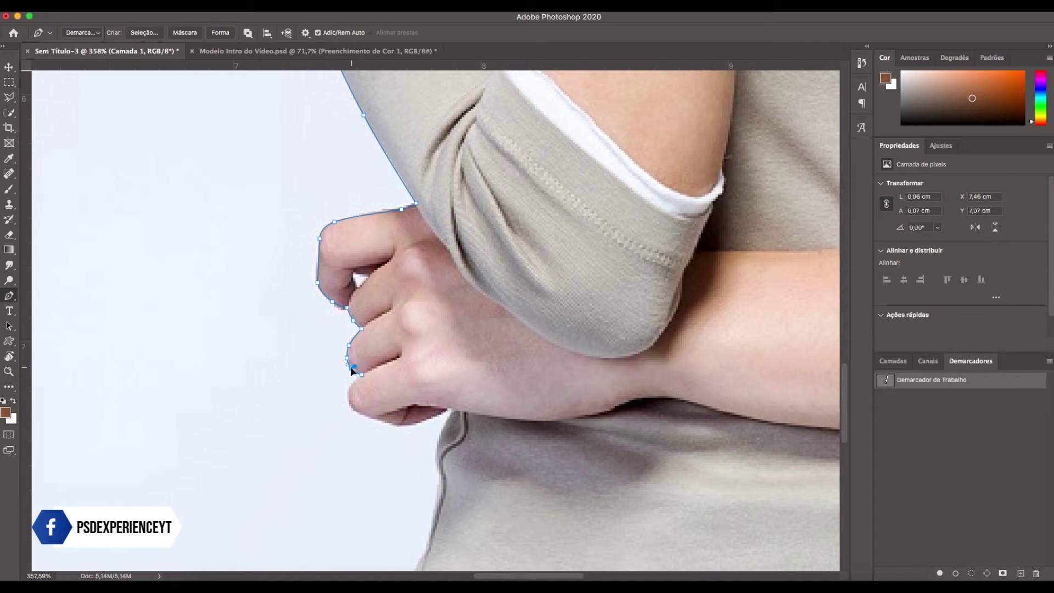
click(349, 400)
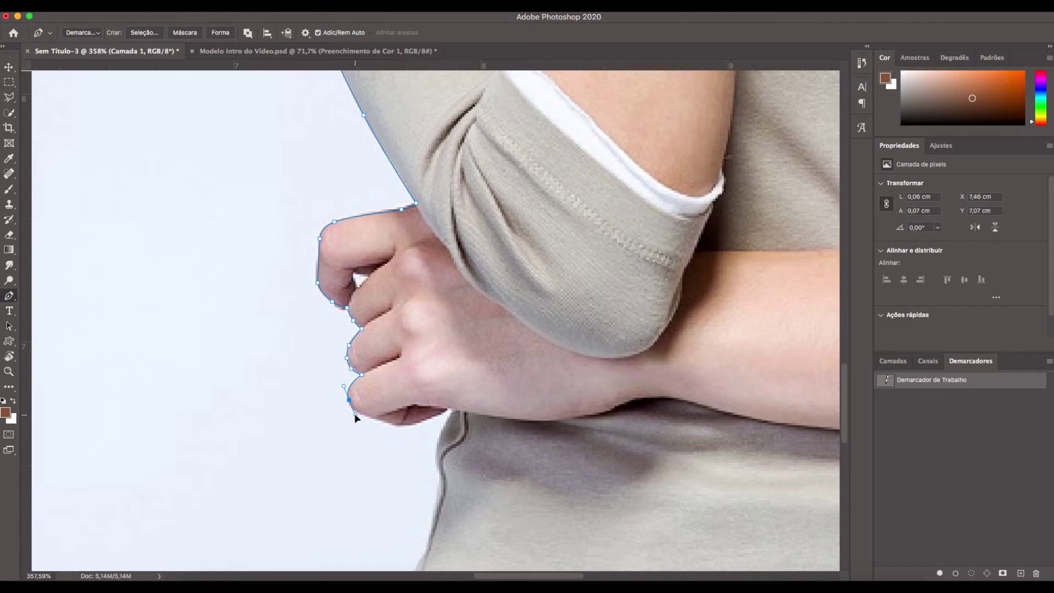
alt+click(349, 399)
drag(402, 433, 351, 407)
drag(348, 400, 277, 462)
click(393, 424)
key(super+z)
key(super+z)
key(super+z)
Step: Curve the path around the lowest fingertip and along the underside of the hand to the shirt
drag(354, 422, 354, 423)
click(371, 417)
ctrl+click(352, 391)
drag(351, 399, 350, 394)
click(448, 409)
drag(412, 423, 407, 426)
Step: Extend the path down the shirt's left side from the hand toward the hem, adding curve points along the fabric edge
click(453, 410)
click(441, 477)
drag(437, 497, 457, 292)
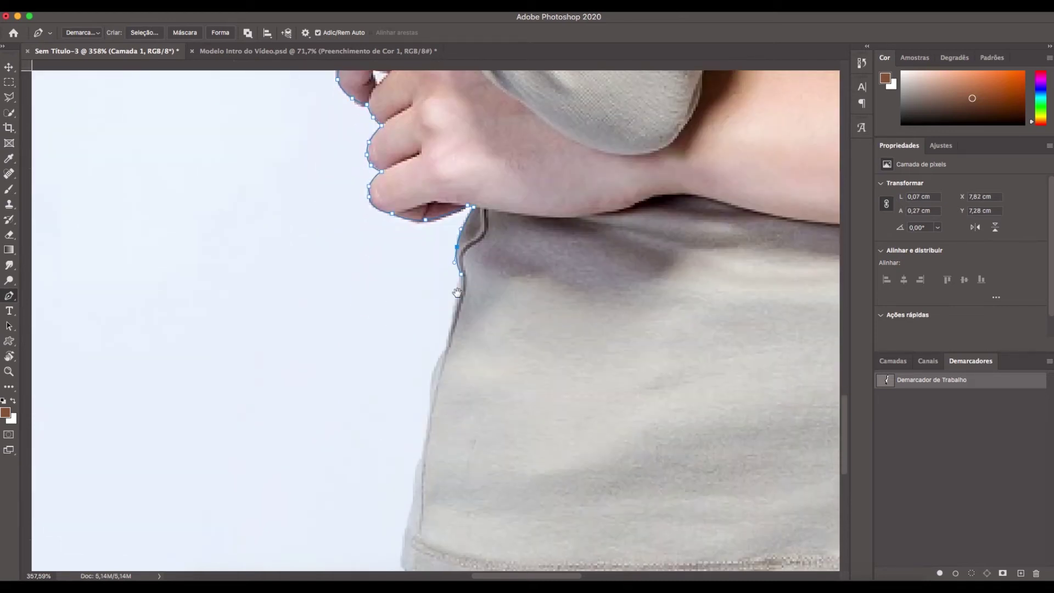
click(408, 517)
drag(439, 378, 434, 375)
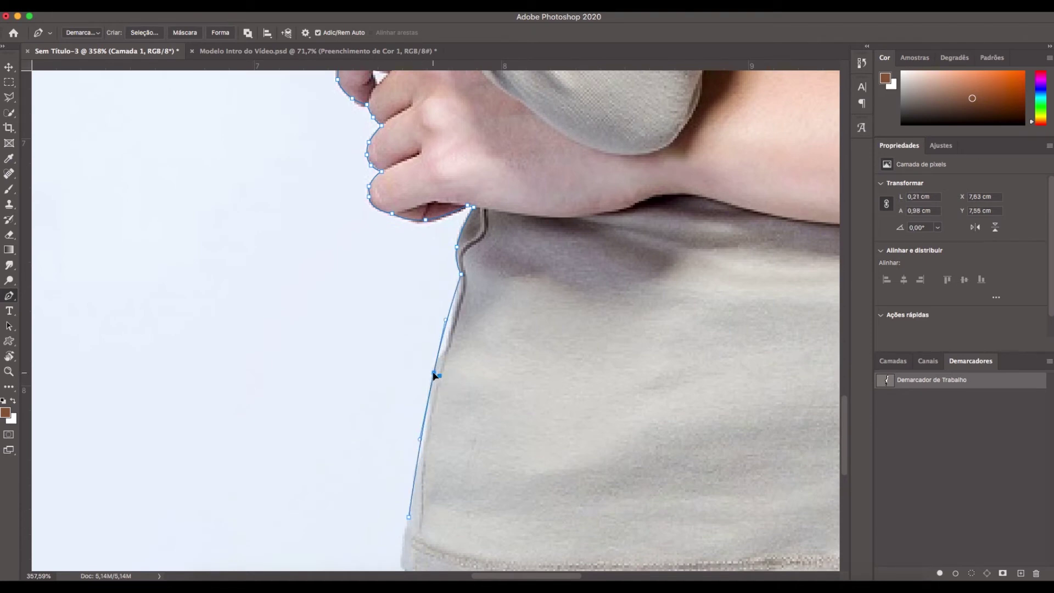
click(449, 310)
drag(453, 328, 454, 336)
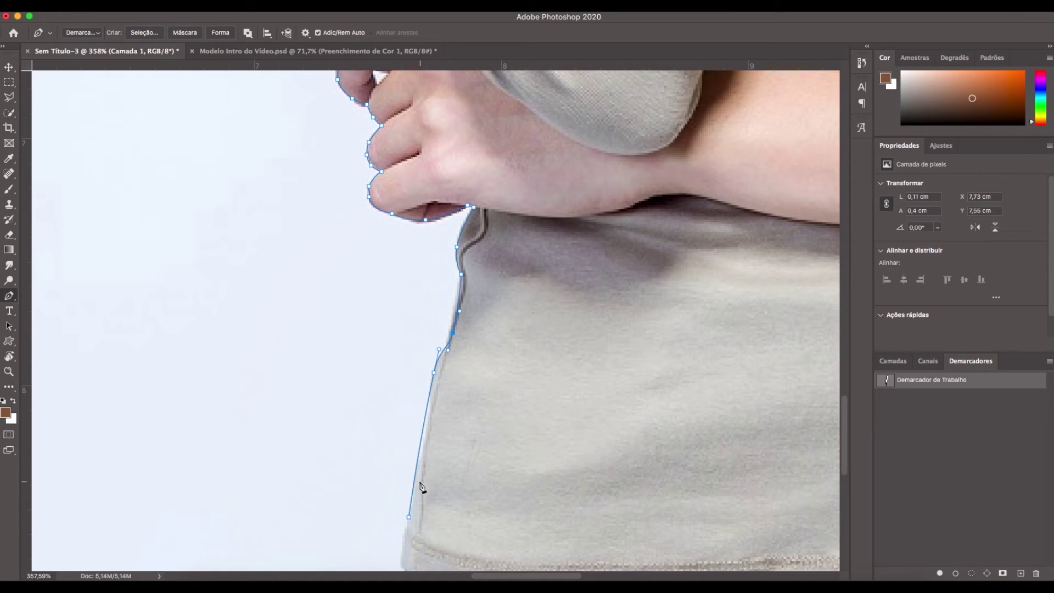
click(421, 437)
drag(421, 437, 424, 438)
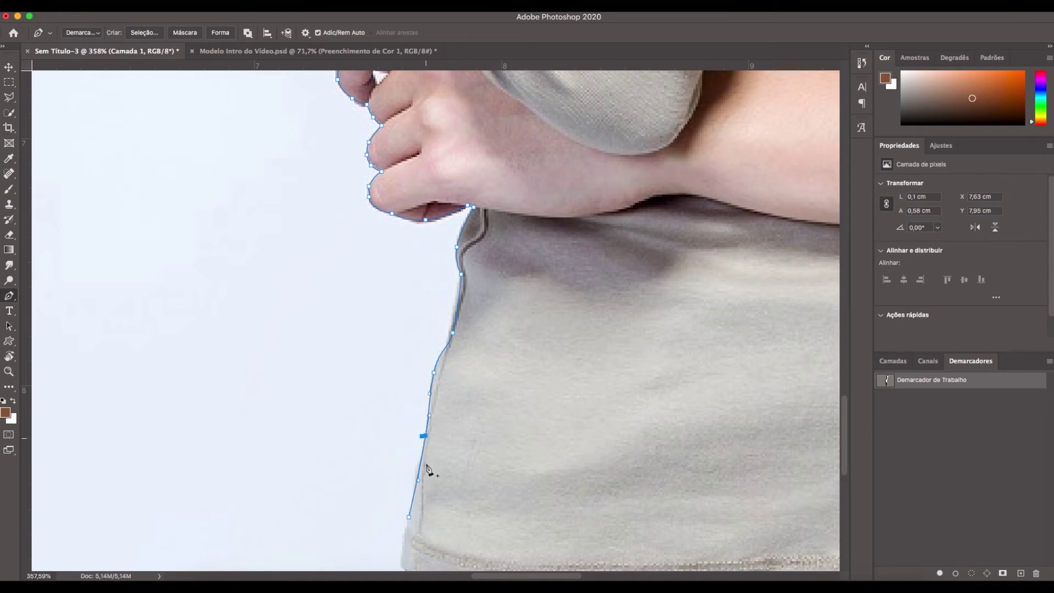
Step: Curve the path around the shirt's left hem corner and down the jeans to the photo's bottom edge
drag(434, 494, 487, 304)
click(461, 369)
drag(460, 369, 454, 369)
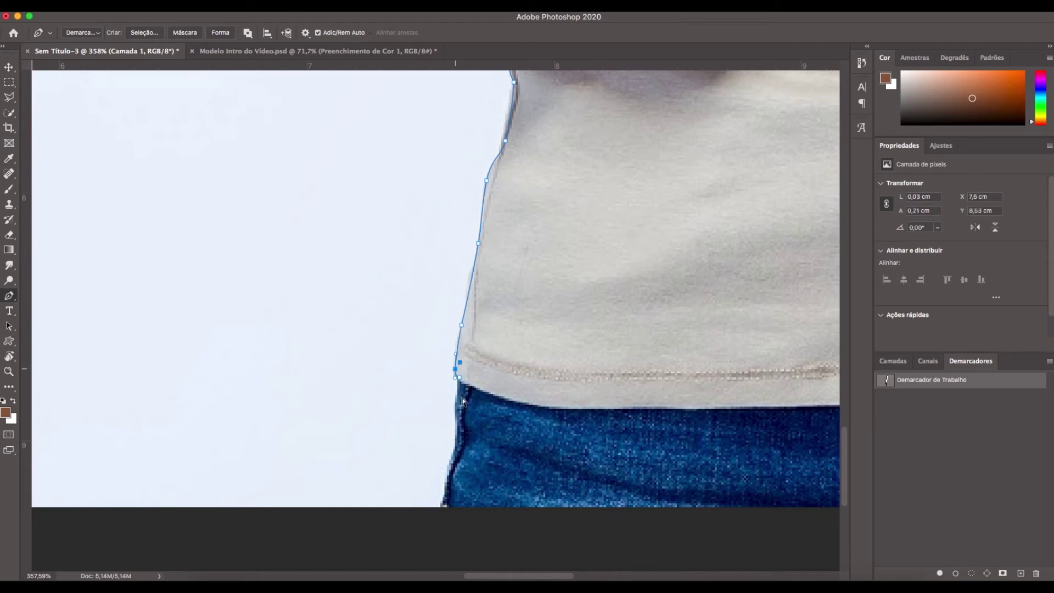
click(455, 443)
scroll(473, 446, down, 5)
click(440, 364)
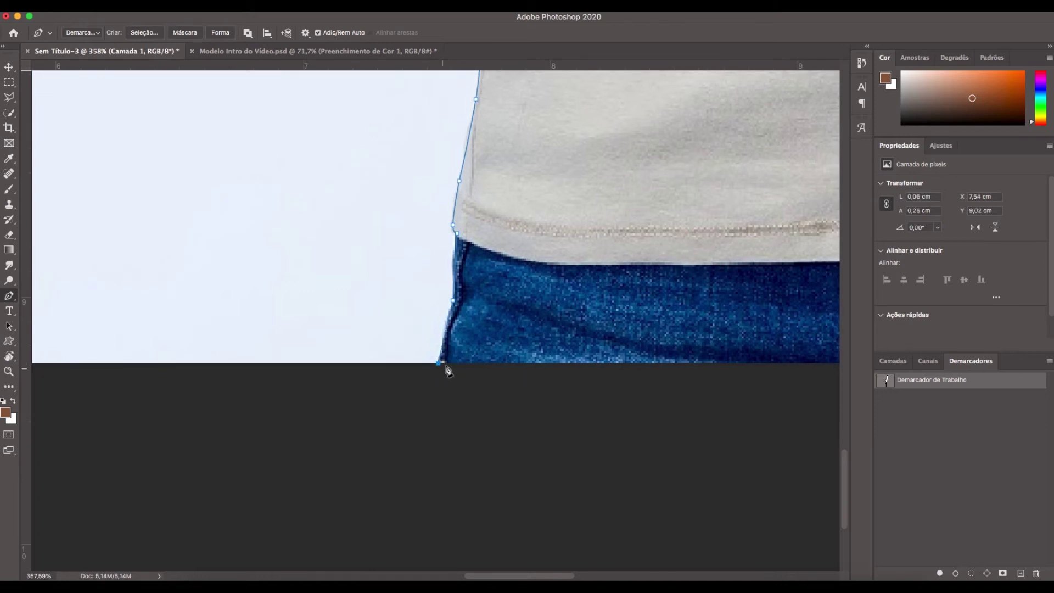
Step: Run the path below the canvas beneath the jeans and back up to their right edge at the photo's bottom
click(674, 417)
drag(727, 419, 289, 410)
click(431, 409)
drag(609, 406, 373, 399)
click(572, 418)
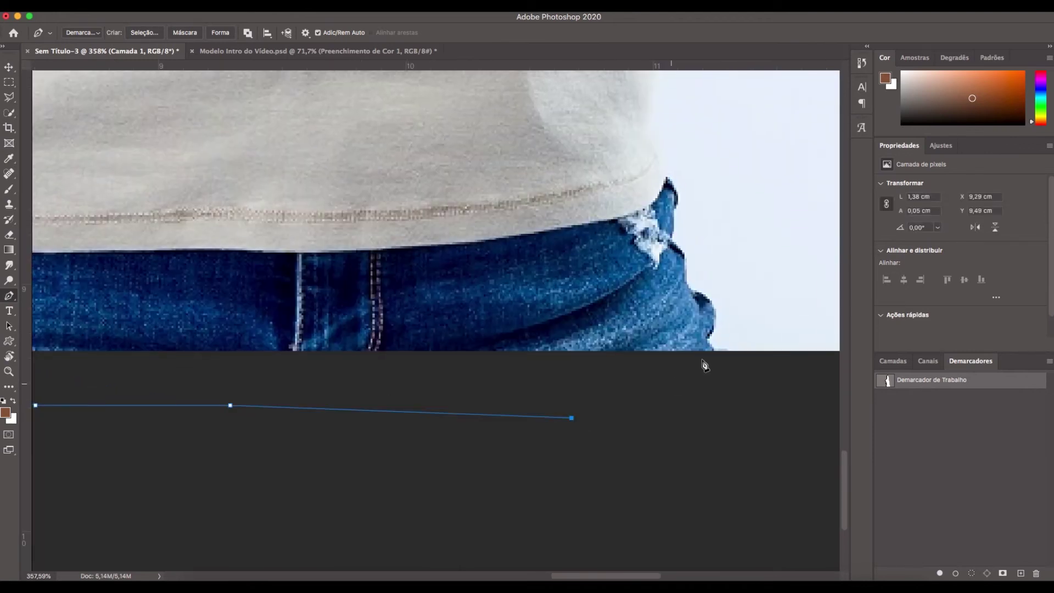
click(713, 351)
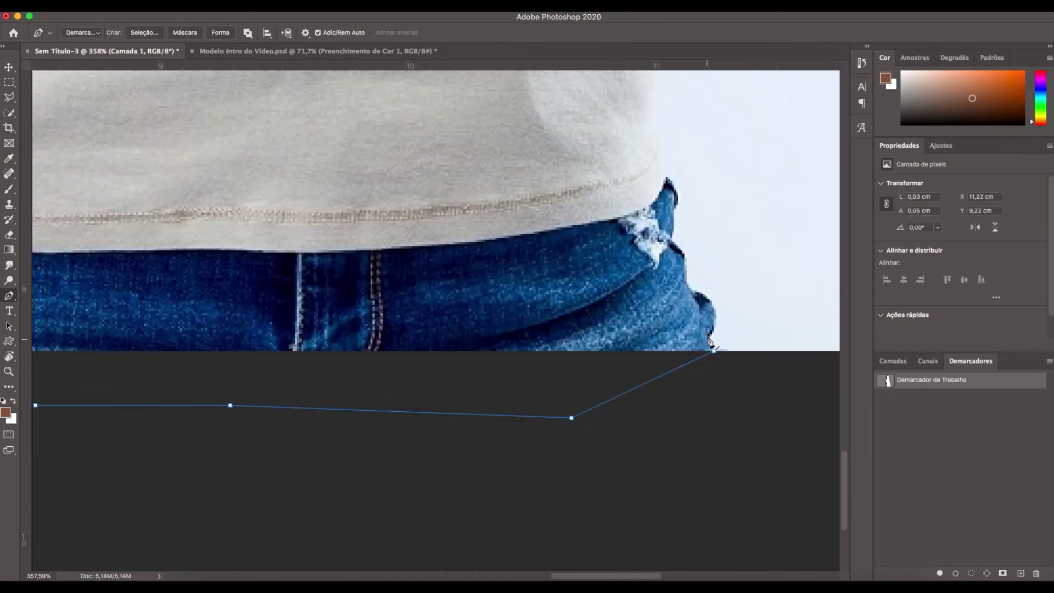
Step: Trace the right edge of the jeans upward to the shirt hem, shaping the curves around the folds
drag(709, 296, 715, 311)
click(718, 330)
drag(712, 302, 707, 296)
click(672, 242)
drag(681, 264, 667, 220)
click(665, 176)
drag(669, 201, 676, 214)
Step: Extend the path up the shirt's right side from the hem to the sleeve cuff and curve it to the fabric
scroll(648, 353, up, 8)
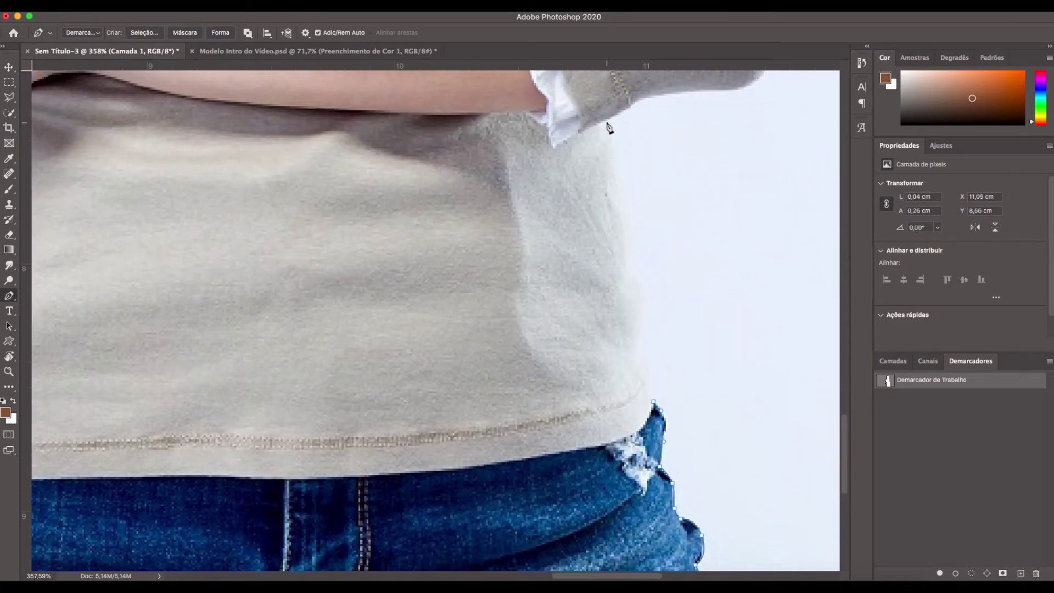
click(605, 119)
click(619, 189)
drag(620, 187, 622, 186)
click(646, 346)
drag(646, 346, 638, 346)
click(646, 380)
drag(646, 383, 649, 381)
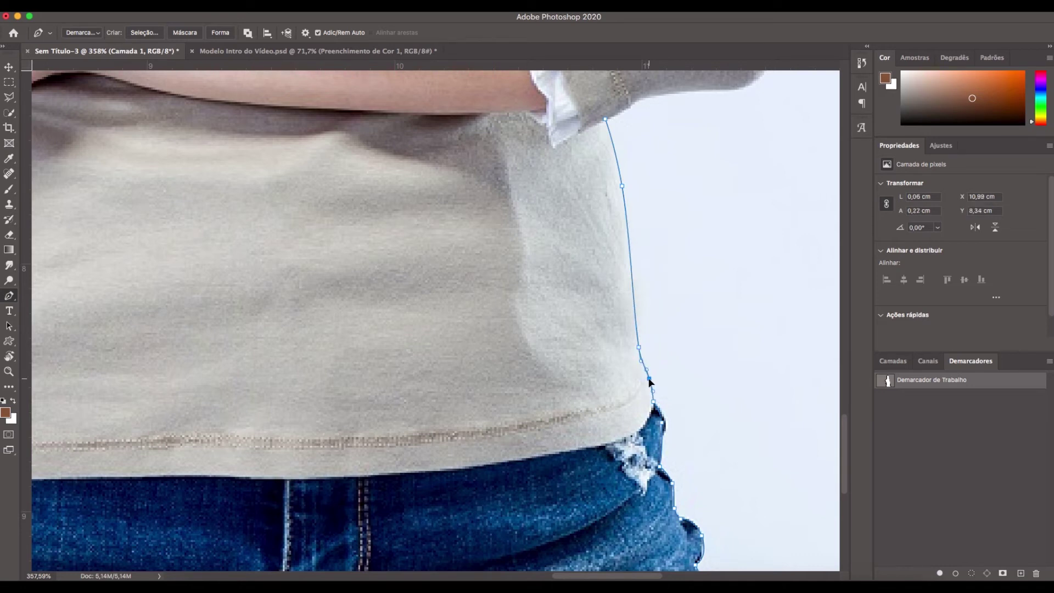
Step: Trace the underside of the right sleeve from the cuff around the elbow and fit the curve to it
drag(602, 196, 562, 369)
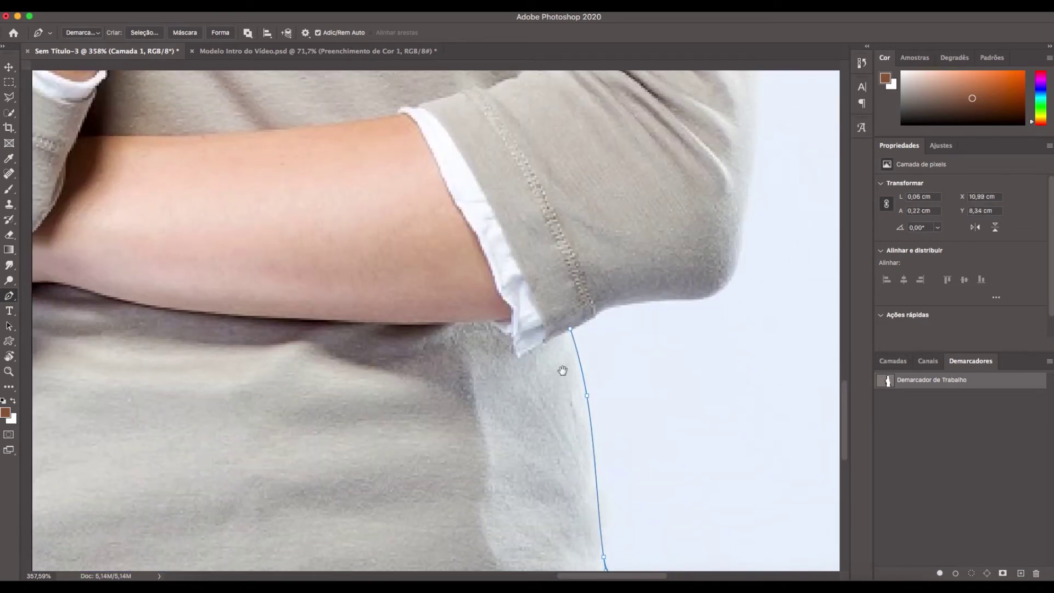
click(606, 308)
click(591, 323)
drag(741, 264, 712, 294)
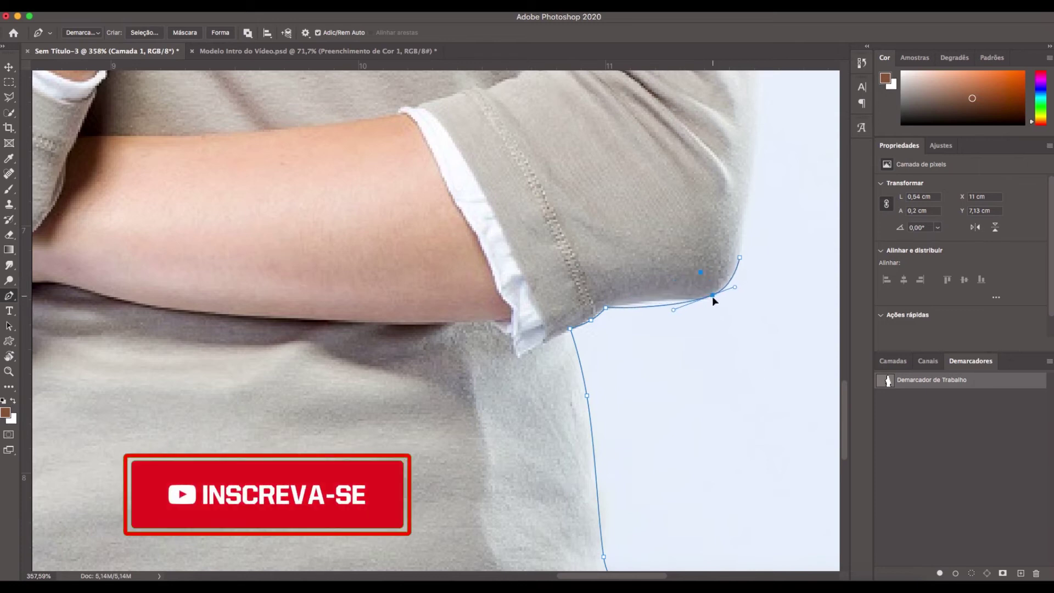
drag(647, 303, 649, 304)
Step: Extend the path up the outer edge of the right sleeve from the elbow to the hair tips, bowing the segments outward
drag(693, 189, 607, 400)
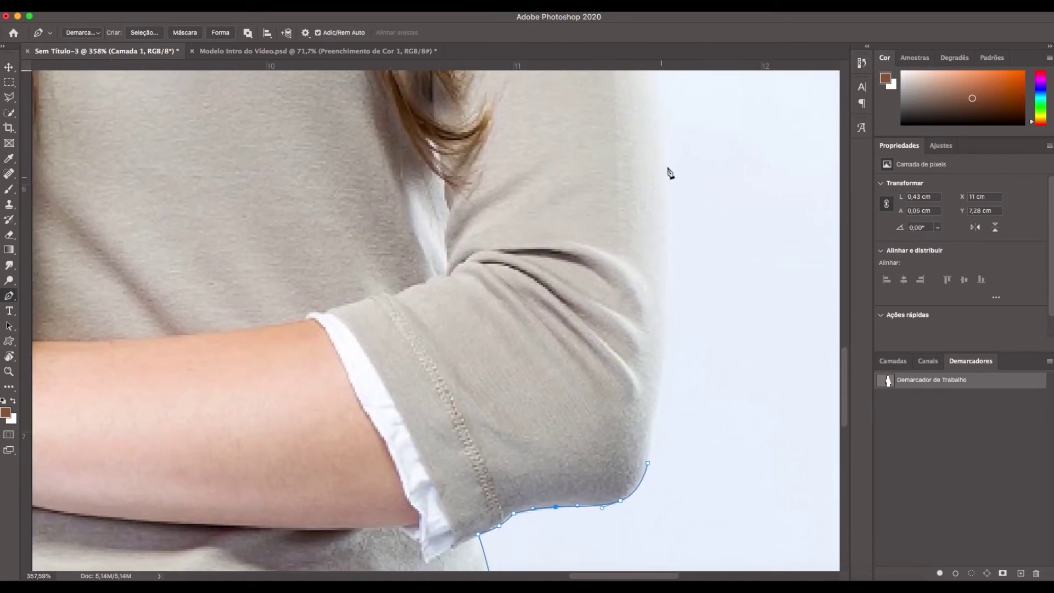
click(668, 170)
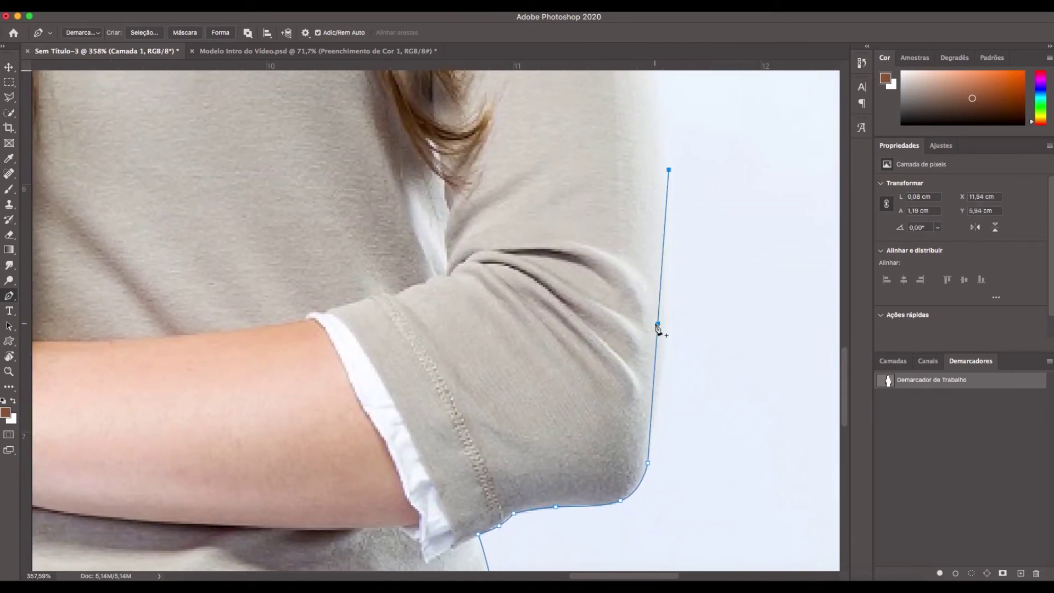
drag(657, 323, 667, 327)
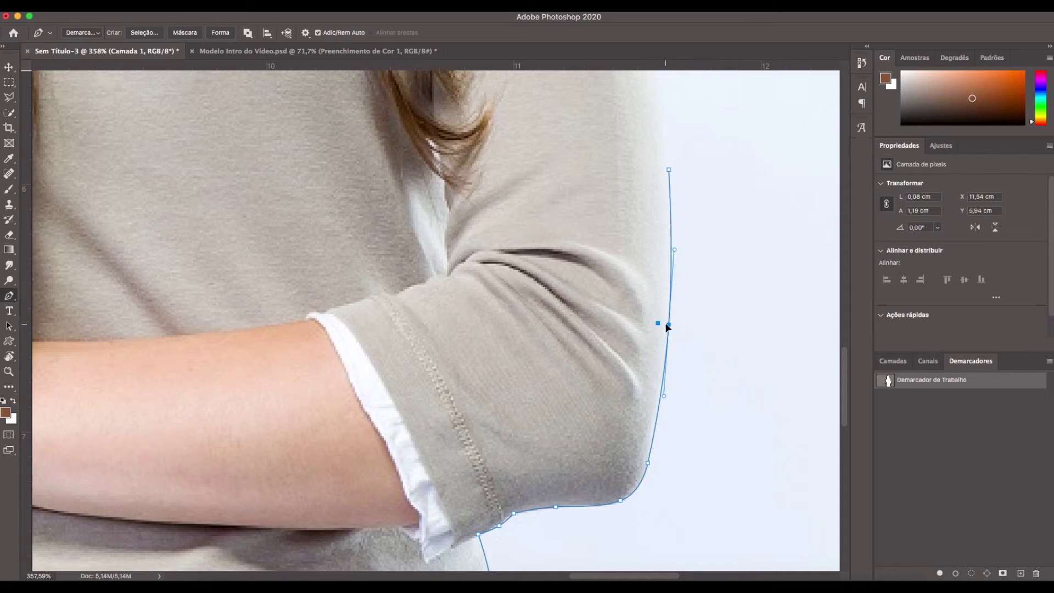
scroll(647, 383, up, 10)
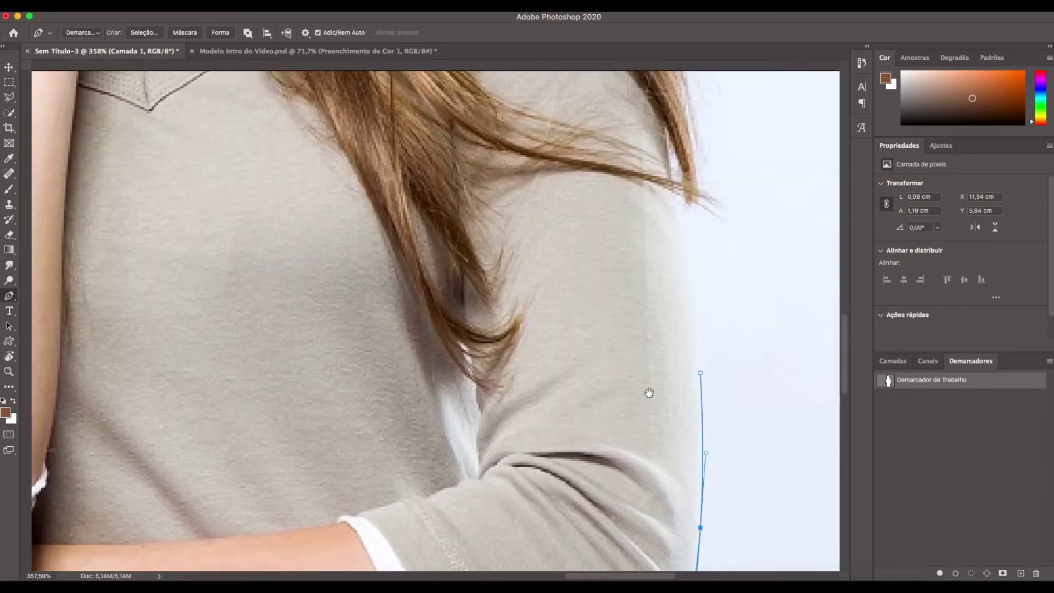
click(673, 195)
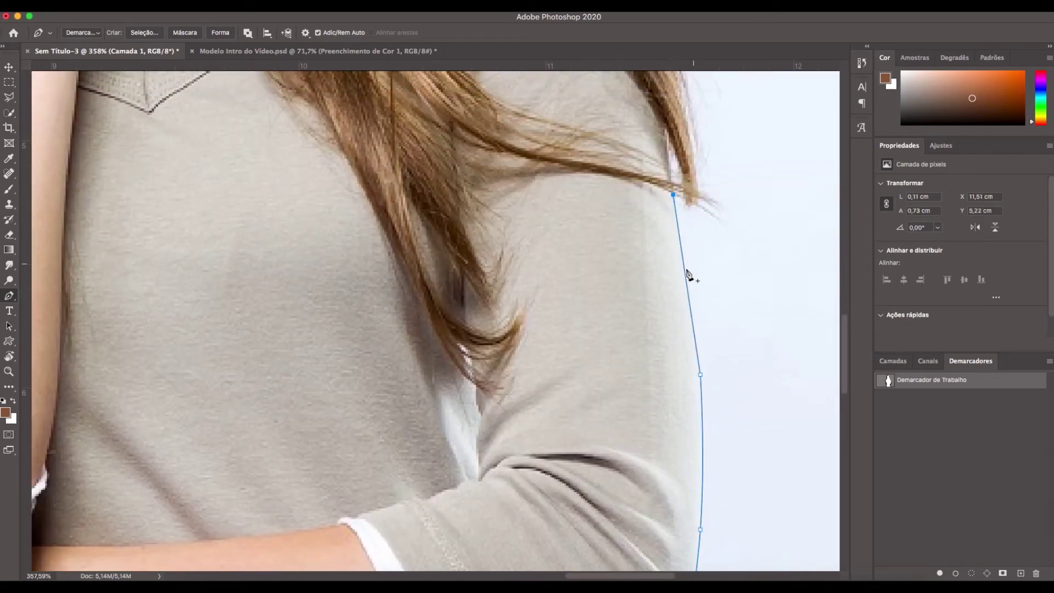
drag(686, 272, 691, 271)
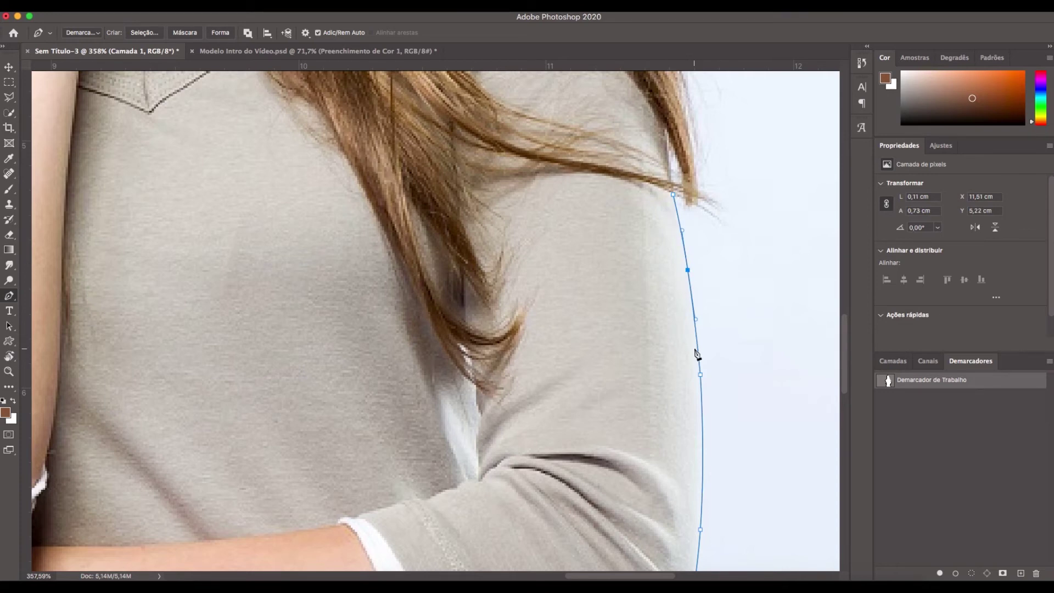
Step: Trace the hair over the right shoulder, from its tips up the outer edge, in one curve to the shoulder top
key(super+minus)
key(super+minus)
drag(632, 289, 631, 438)
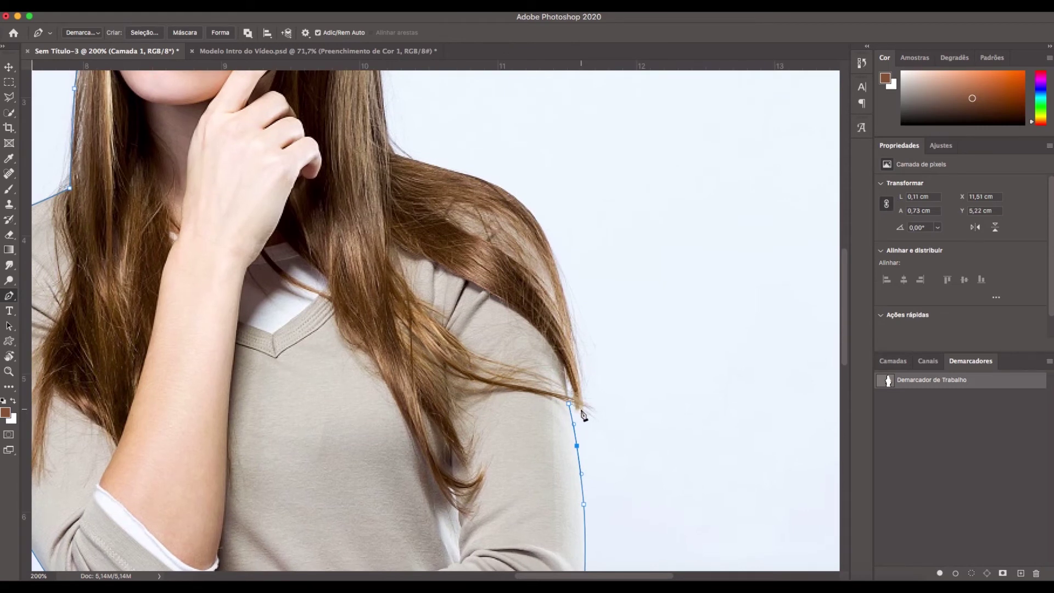
click(580, 409)
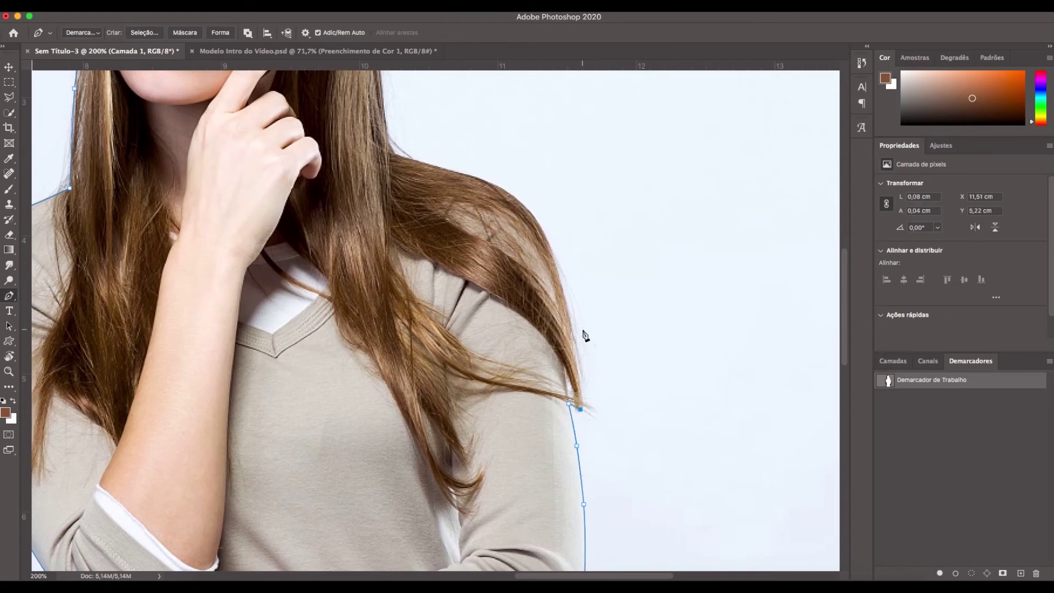
click(486, 182)
drag(535, 286, 549, 247)
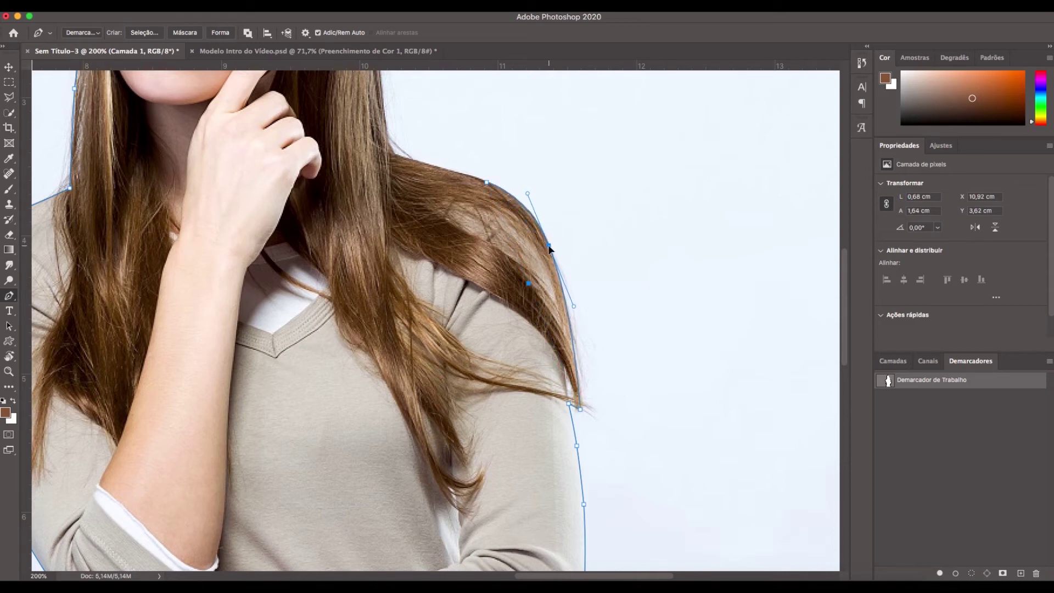
Step: Continue the path along the hair on top of the right shoulder to where it meets the hair falling beside the neck
scroll(541, 256, up, 10)
scroll(541, 256, left, 3)
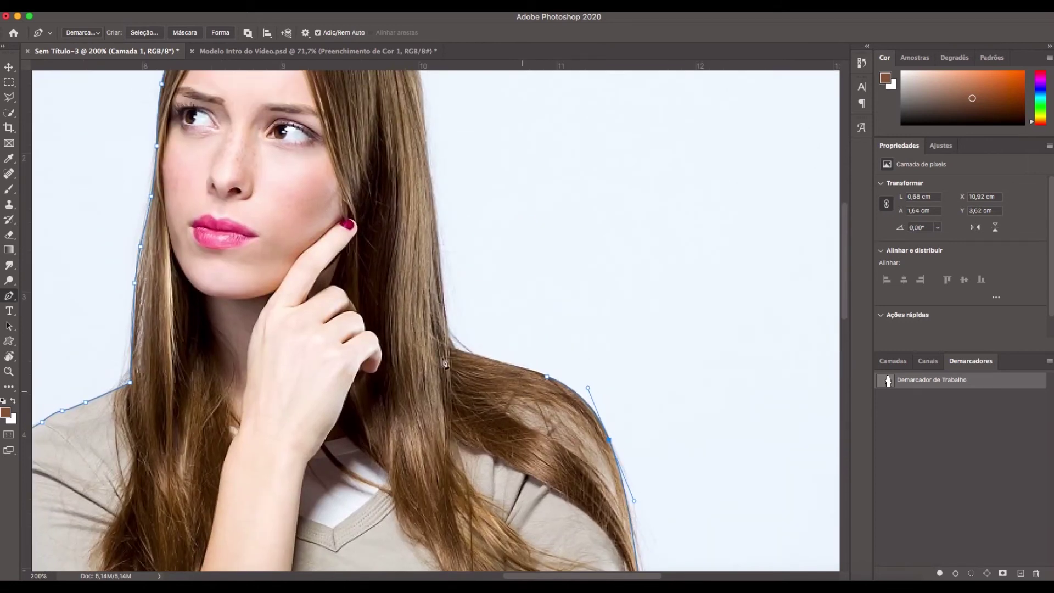
click(456, 350)
click(519, 367)
key(super+plus)
key(super+plus)
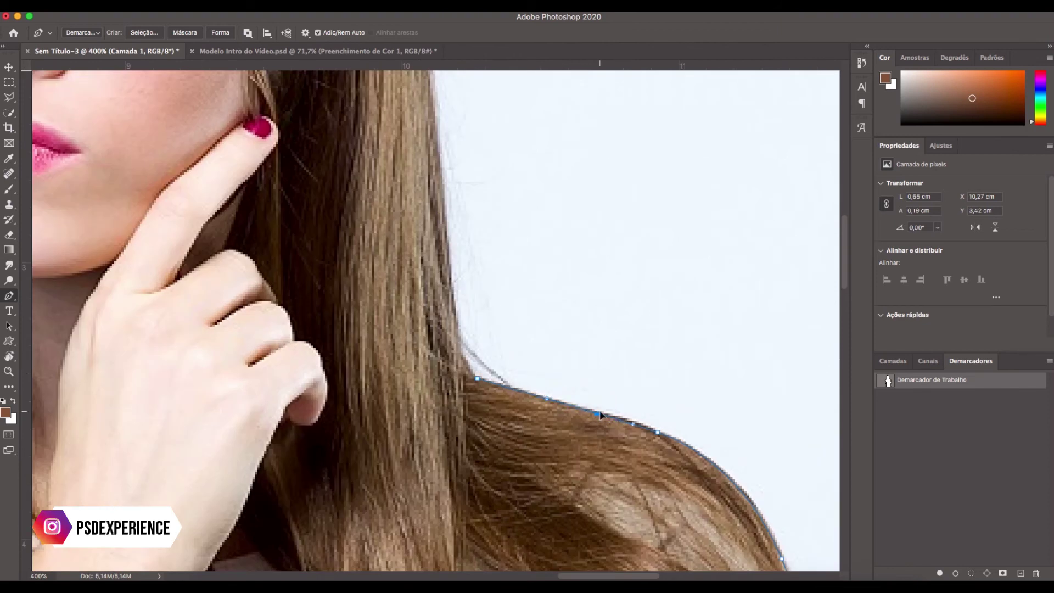
click(462, 352)
scroll(459, 313, up, 5)
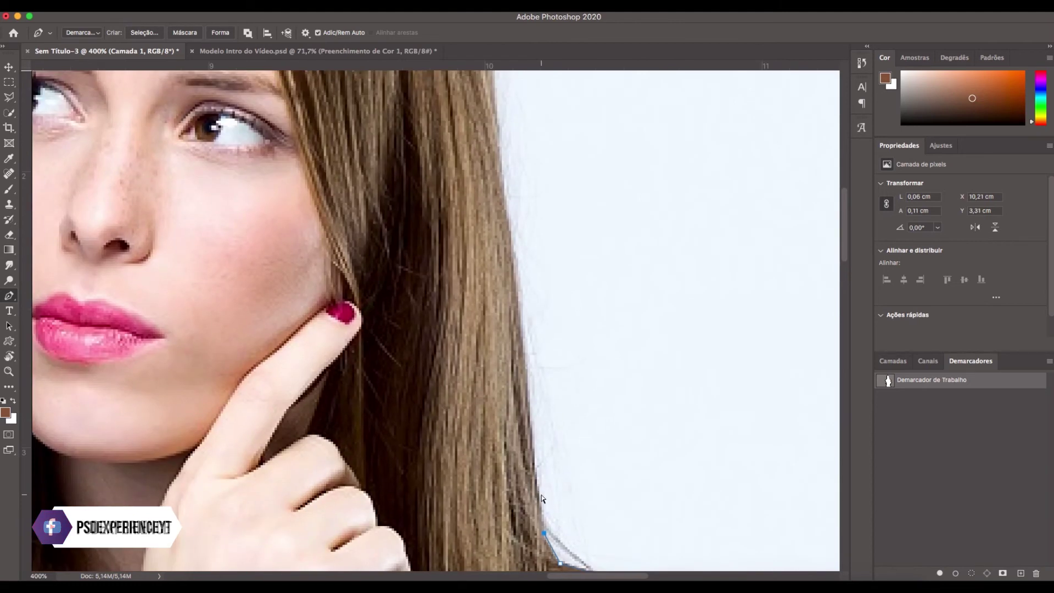
key(super+minus)
key(super+minus)
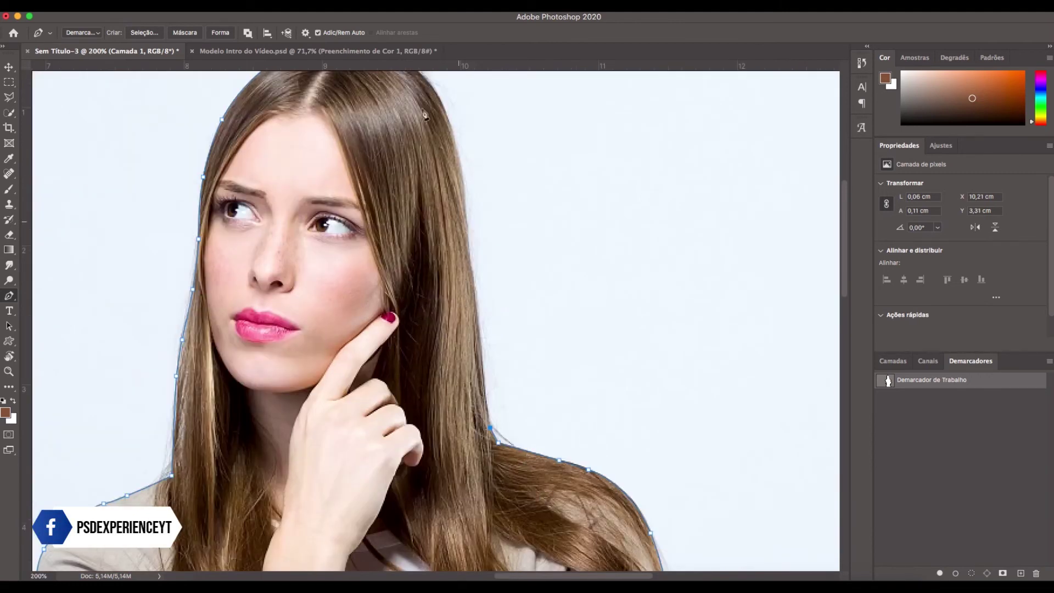
Step: Trace the outer edge of the hair from the right shoulder up to the crown and close the path beside the parting
scroll(453, 187, up, 3)
scroll(453, 187, left, 2)
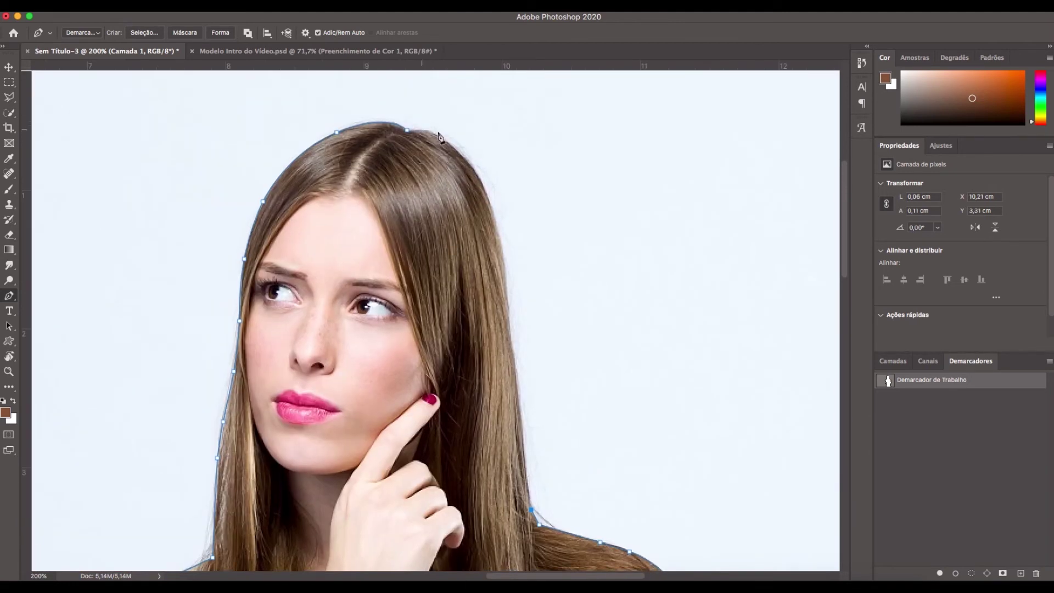
click(470, 165)
drag(492, 292, 503, 258)
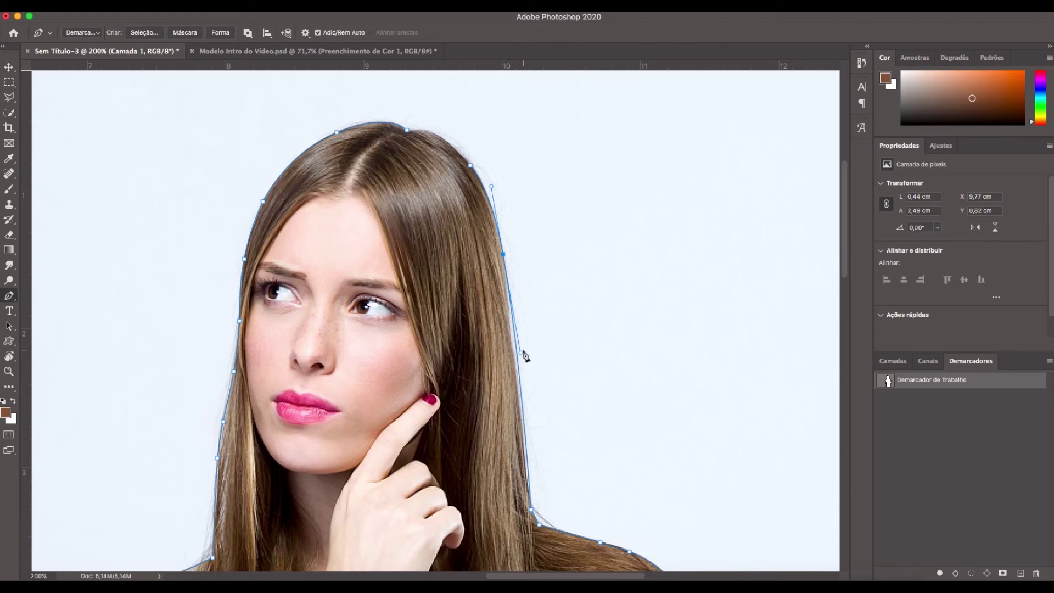
click(519, 375)
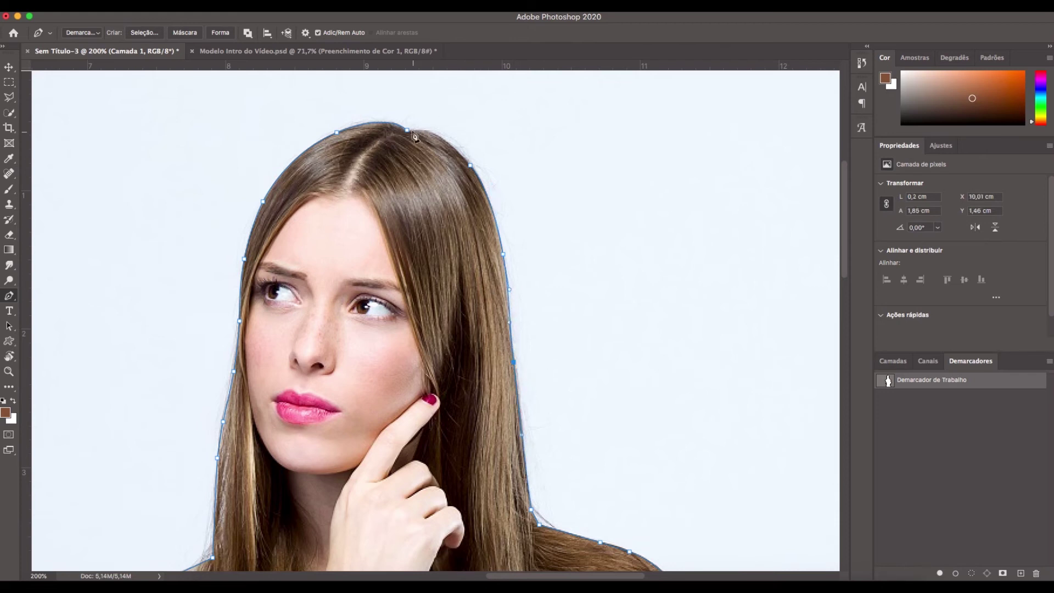
click(428, 142)
drag(431, 136, 435, 130)
scroll(456, 229, down, 5)
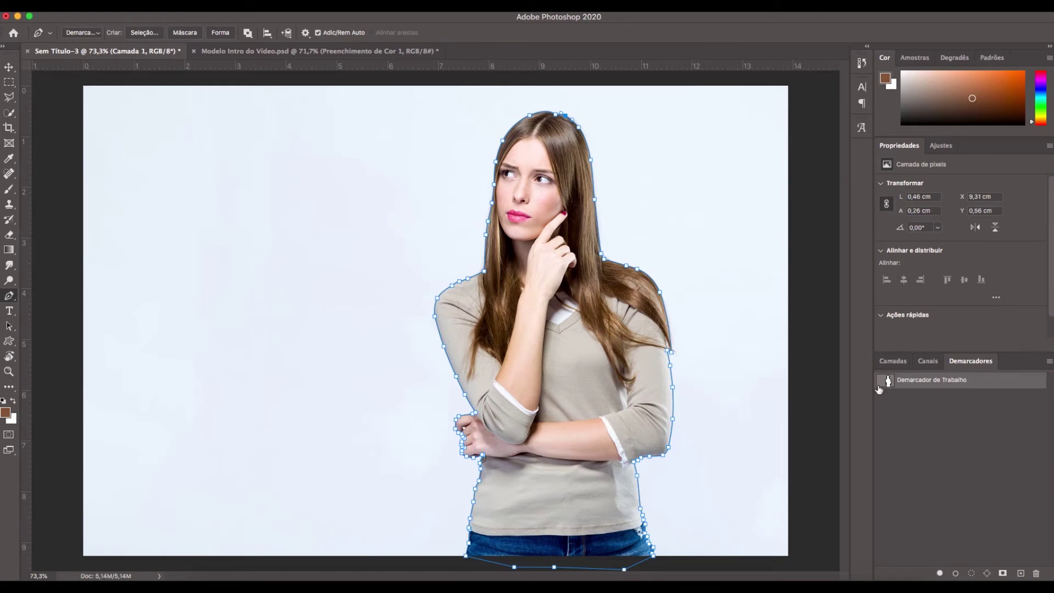
Step: Delete the locked white background layer, Plano de Fundo
click(891, 364)
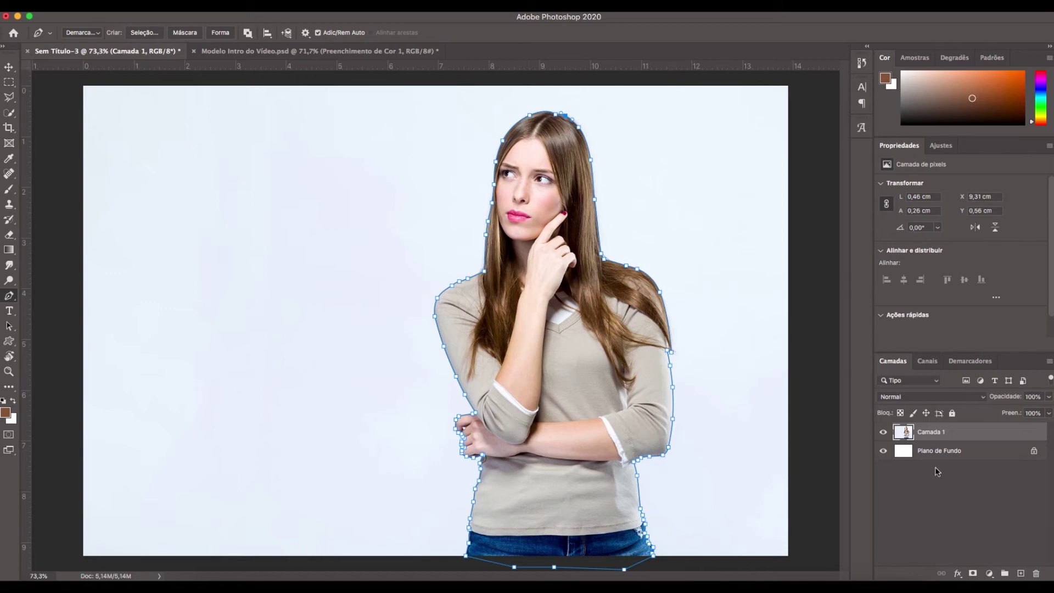
click(982, 360)
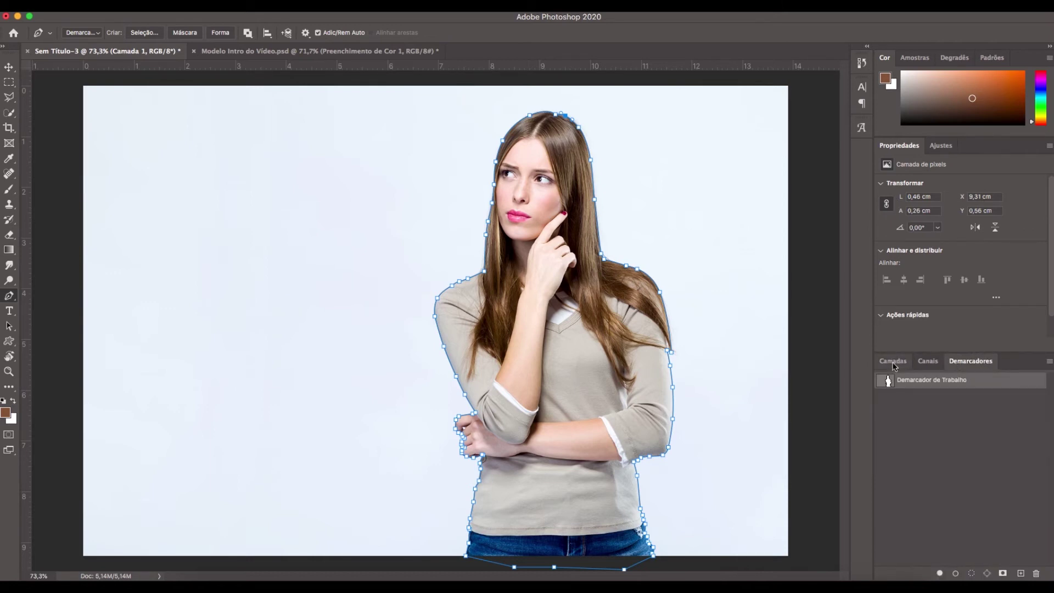
click(892, 360)
click(1013, 454)
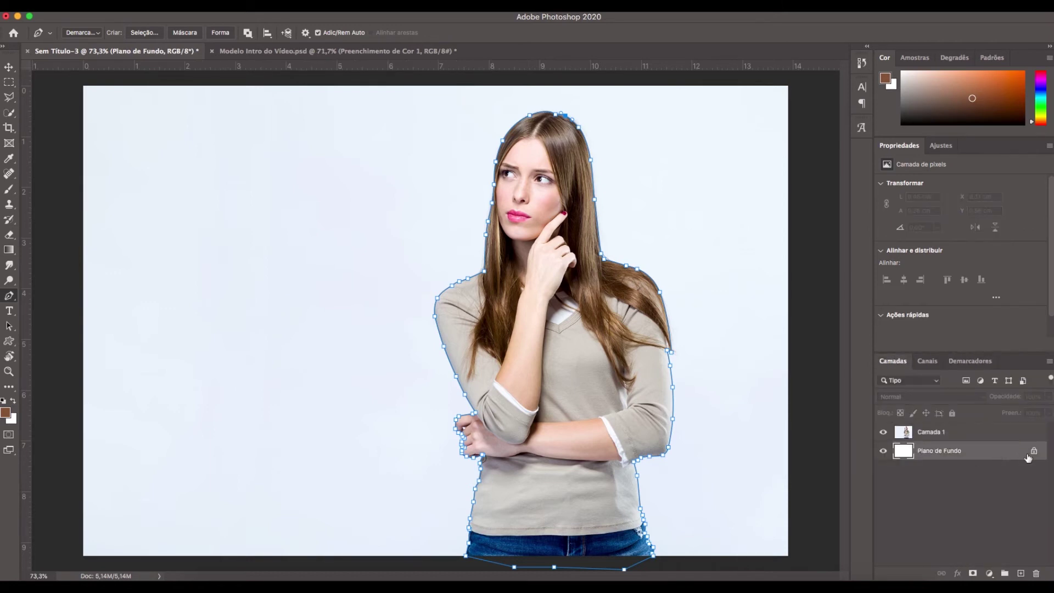
click(1036, 573)
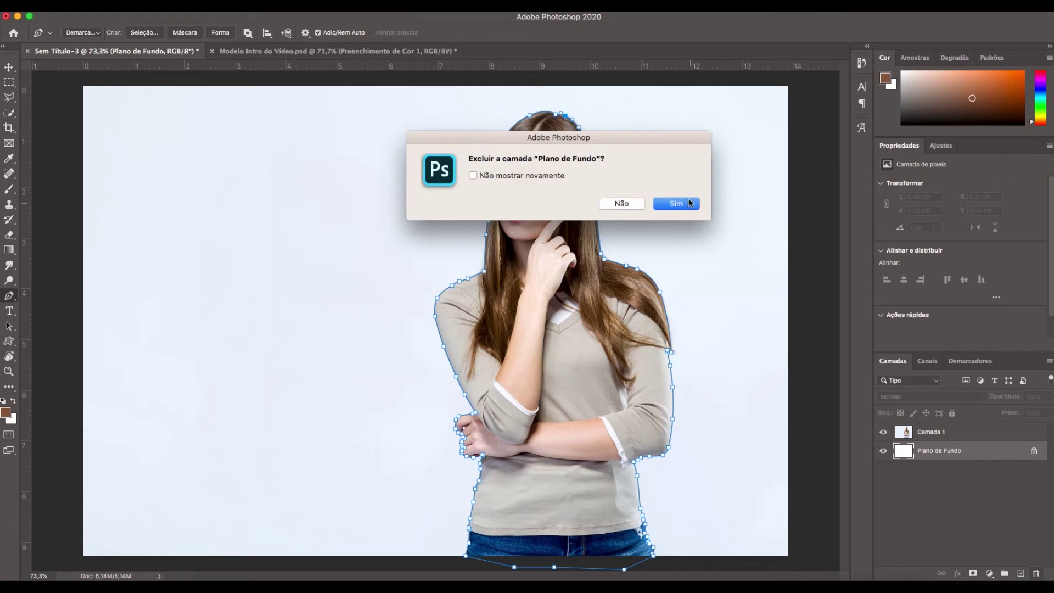
click(676, 203)
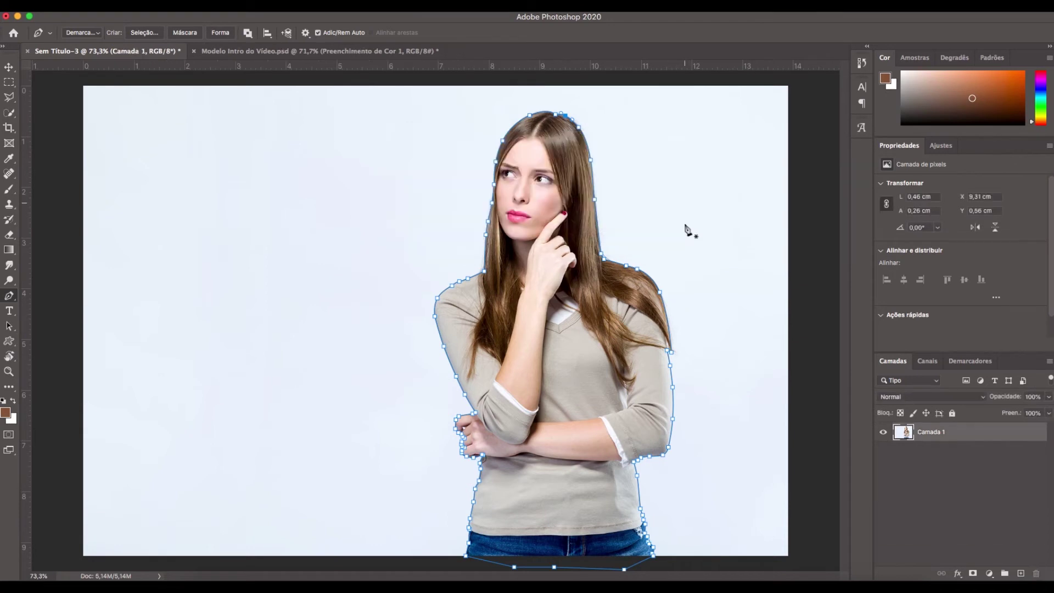
Step: Load the work path around the woman as a selection and return to the photo layer
click(969, 361)
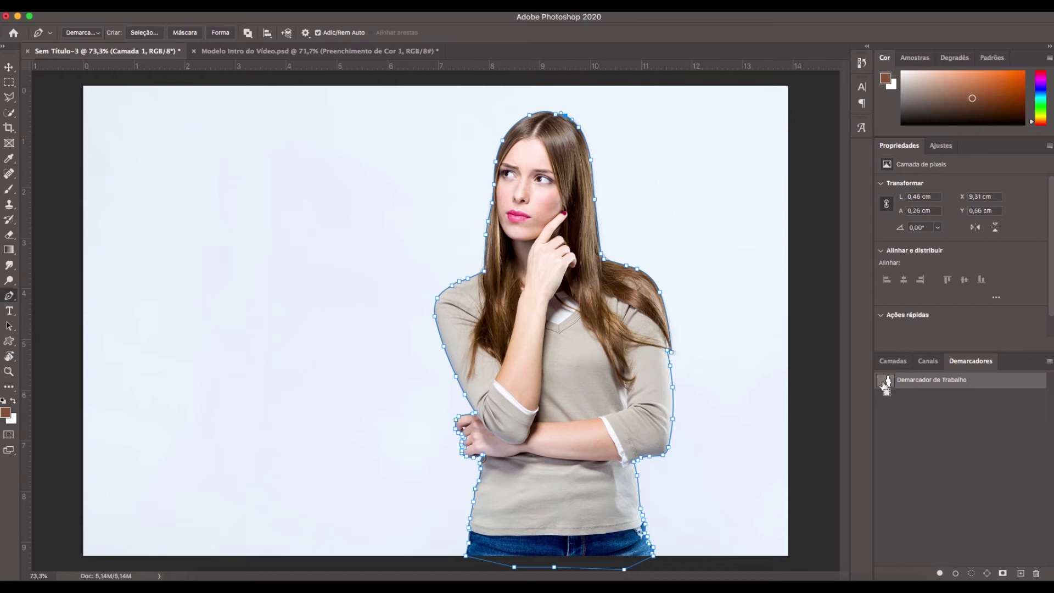
ctrl+click(887, 381)
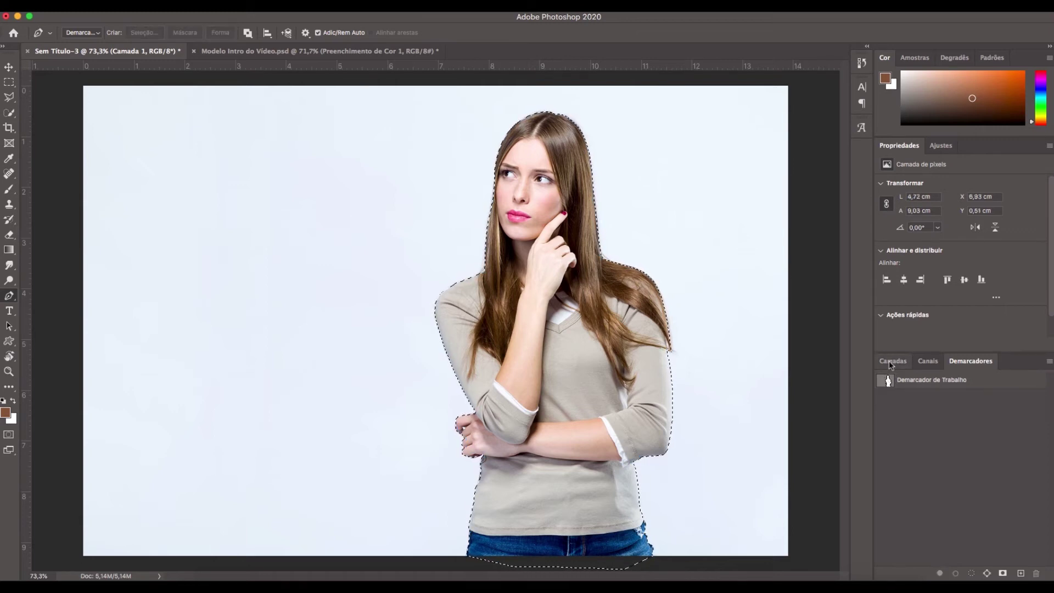
click(892, 361)
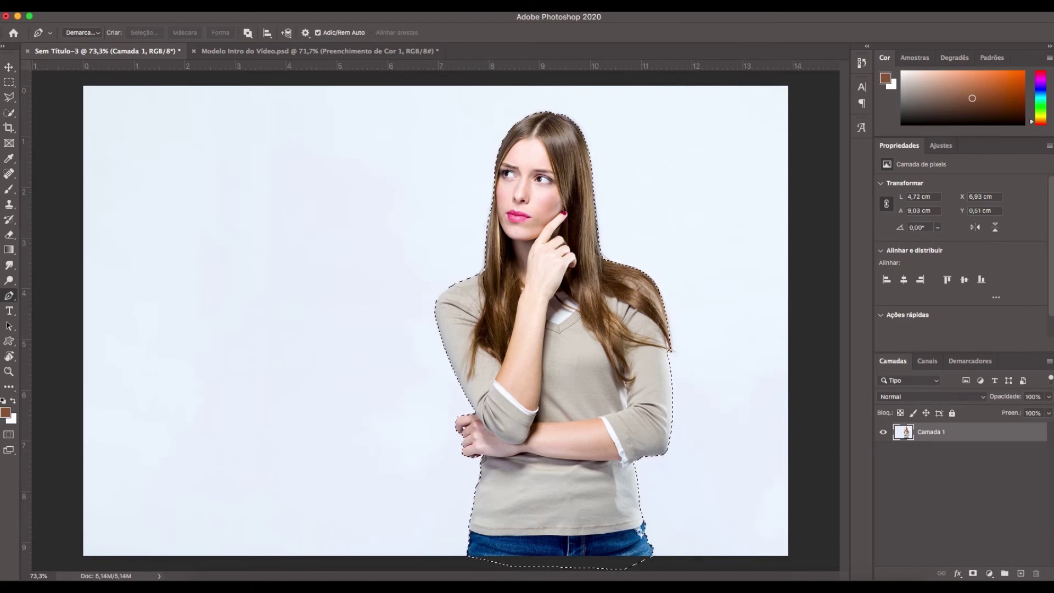
Step: Try inverting the selection to cover the background, and undo the inversion
click(301, 11)
click(302, 50)
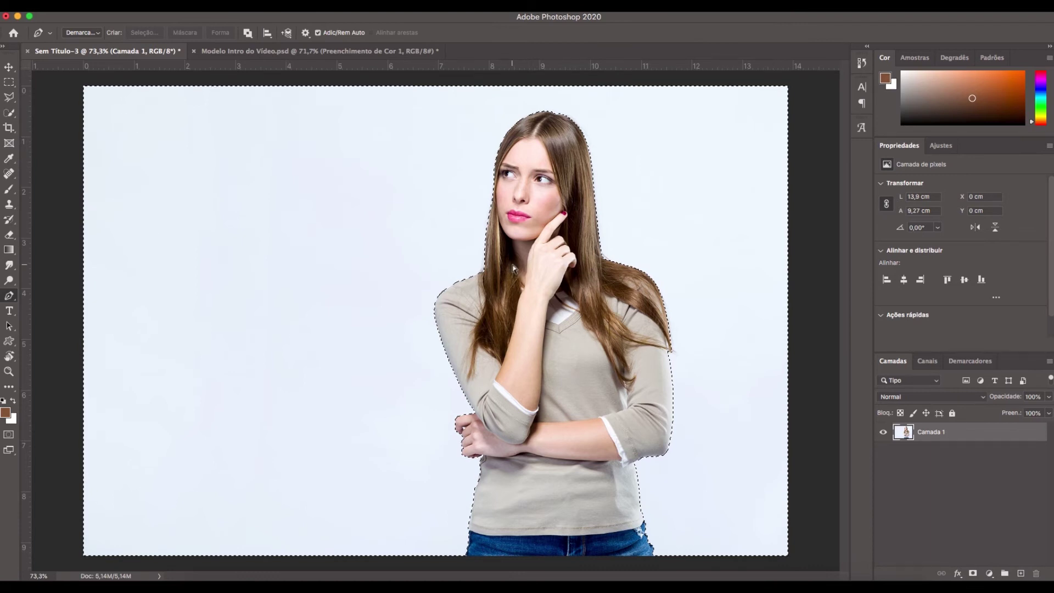
key(super+z)
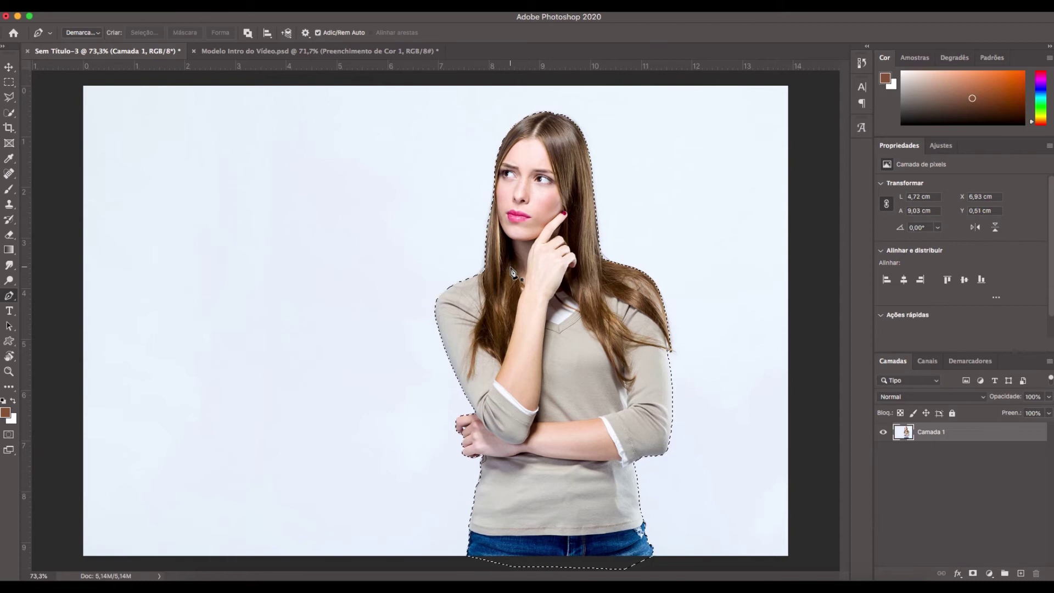
Step: Copy the selected woman onto a new layer and check the cutout by hiding and showing the original photo layer
key(super+j)
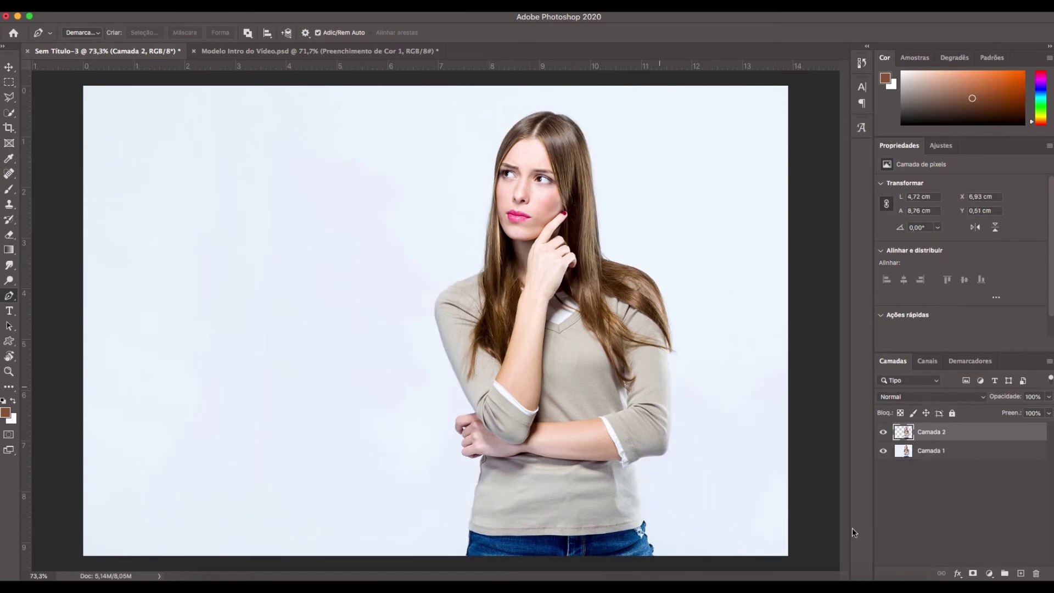
click(883, 451)
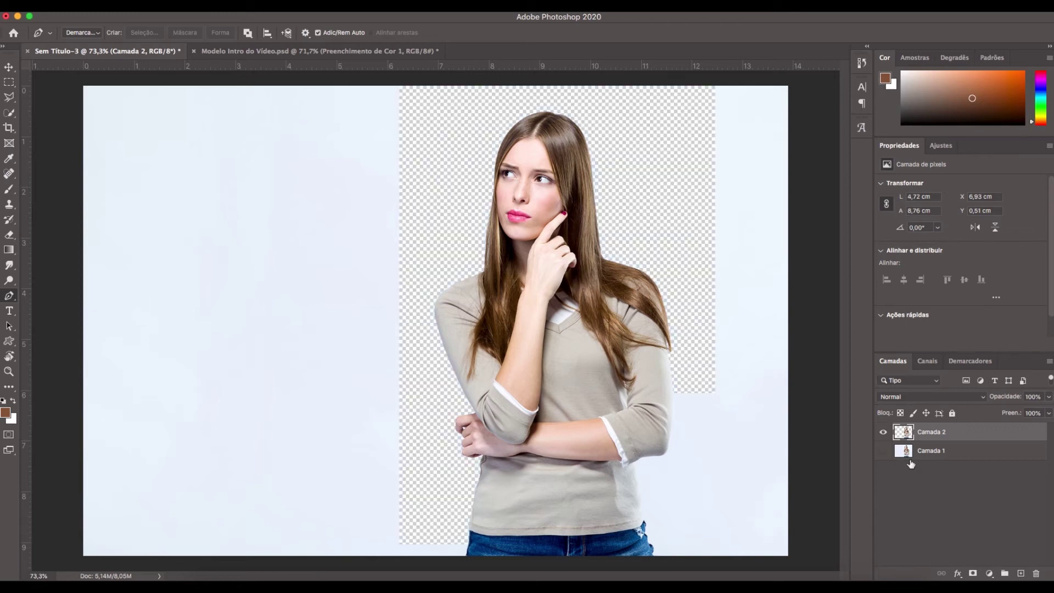
click(933, 451)
click(883, 451)
Step: Rename the original photo layer, Camada 1, to bkp
double_click(941, 450)
text(bkt)
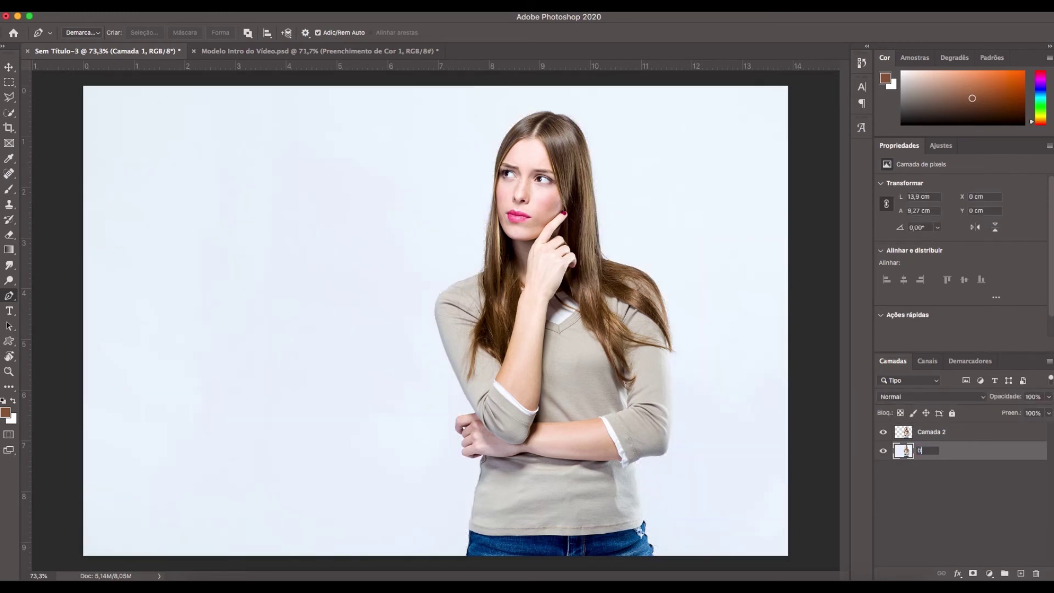
key(Return)
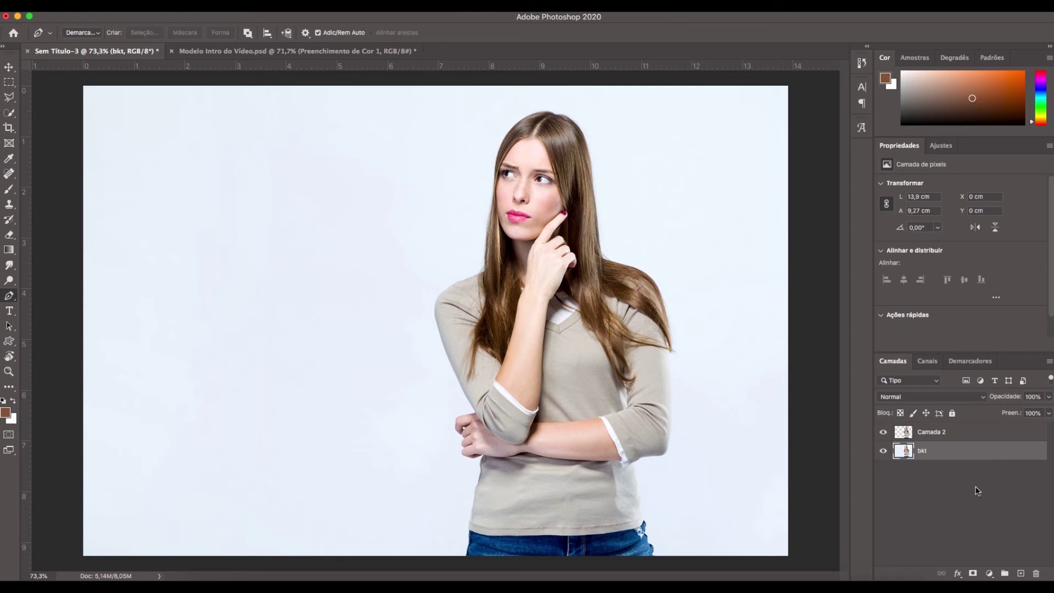
double_click(927, 455)
key(Escape)
double_click(923, 451)
key(Return)
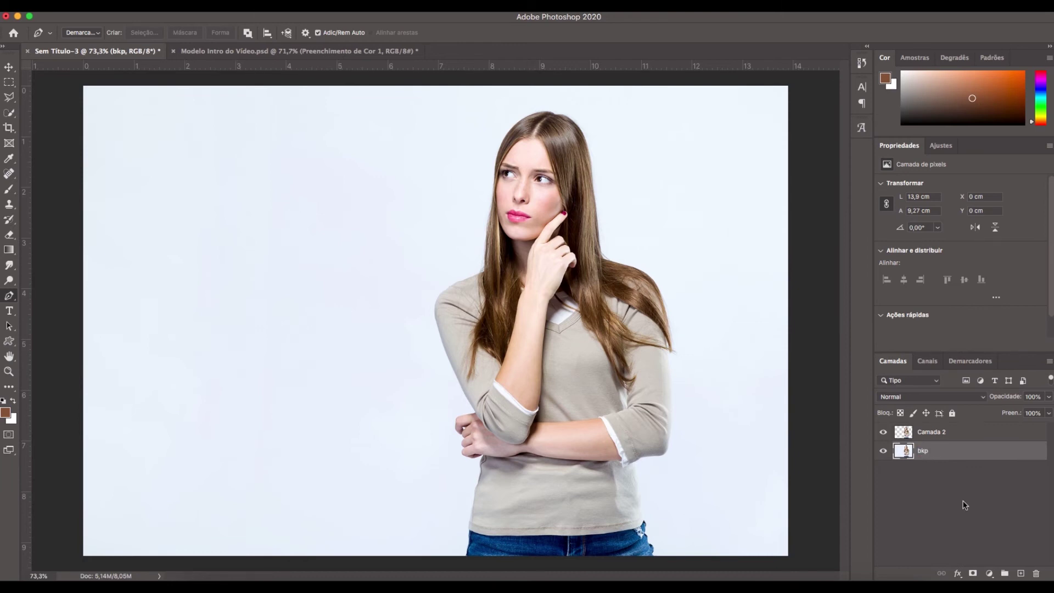
Step: Toggle the bkp layer's visibility to compare it with the cutout, and delete the bkp layer
click(882, 451)
click(883, 452)
click(882, 452)
click(883, 452)
click(1036, 573)
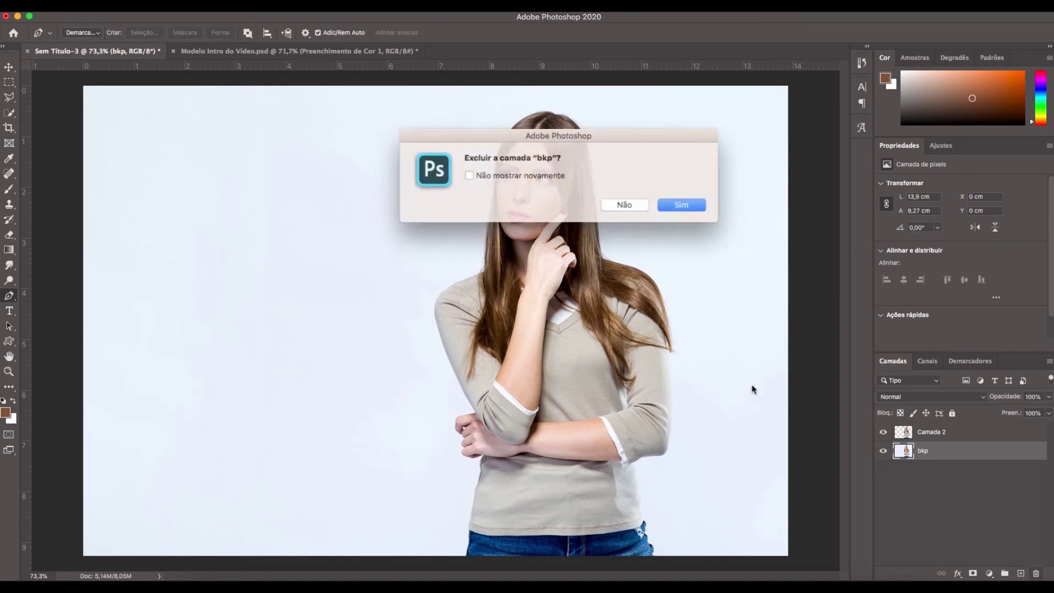
click(669, 204)
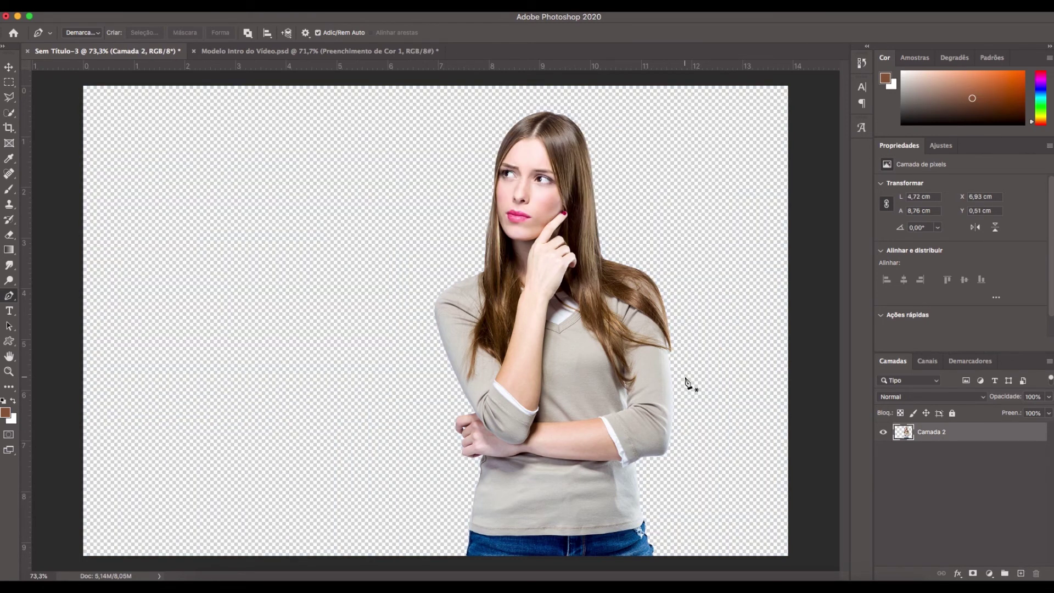
click(990, 573)
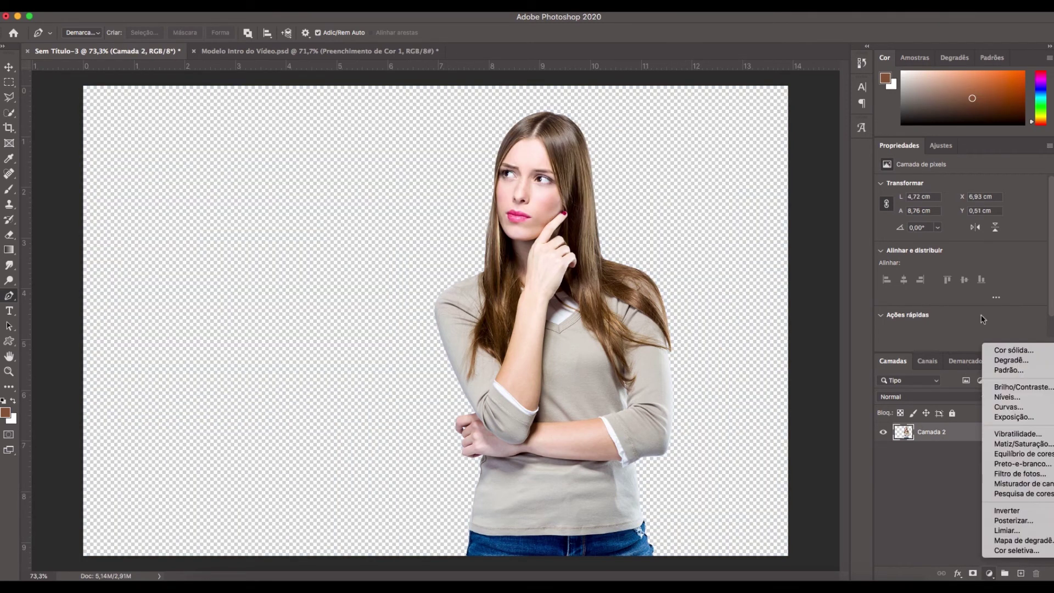
click(1013, 349)
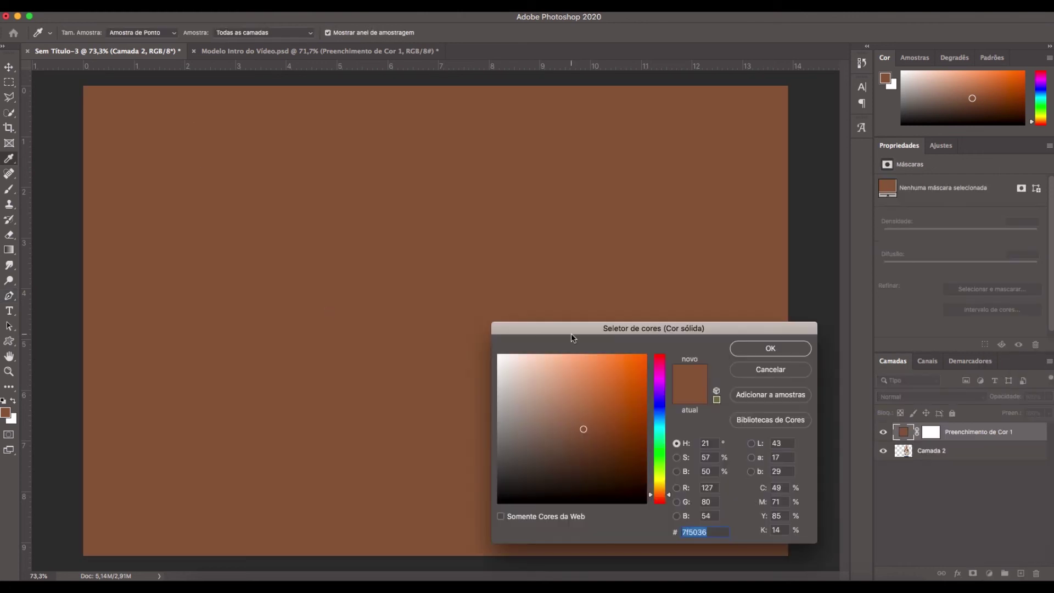
click(611, 423)
click(632, 382)
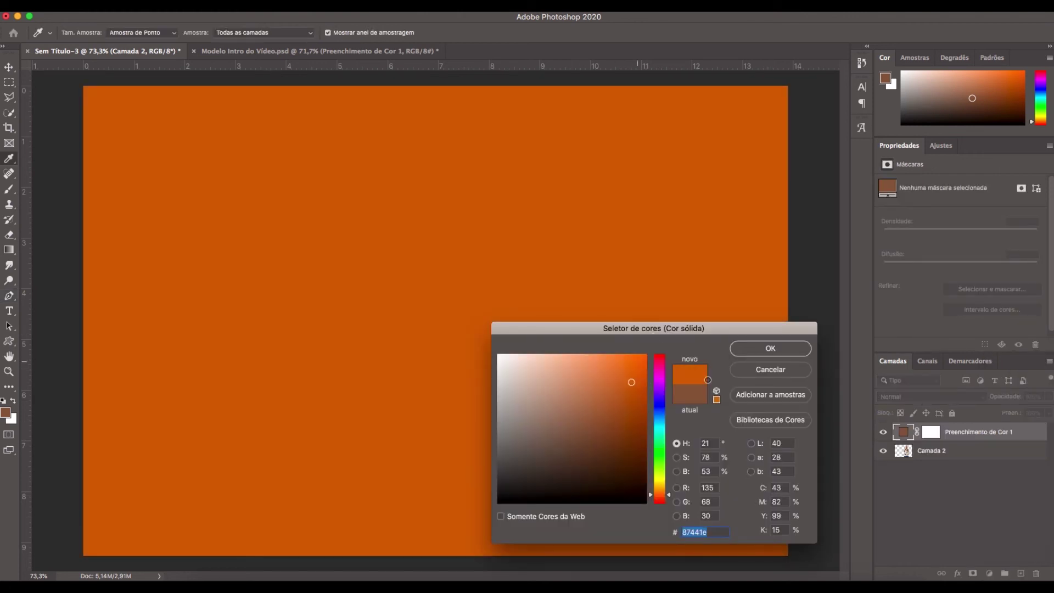
key(Escape)
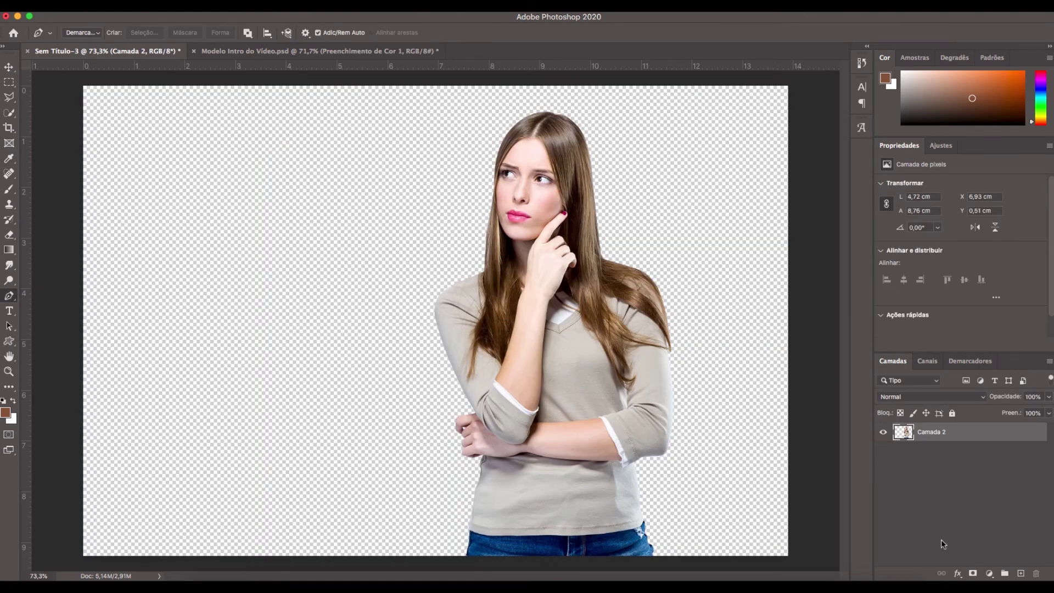
Step: Add a linear gradient fill layer using a pink-to-blue preset from the Violetas group and place it beneath the woman's layer
click(989, 574)
click(1015, 361)
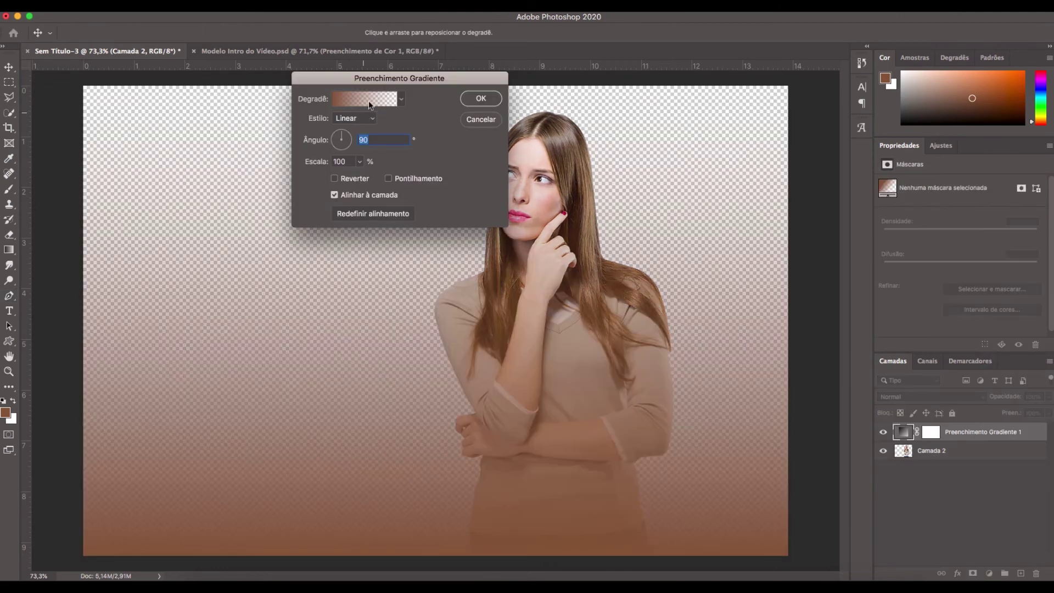
click(370, 104)
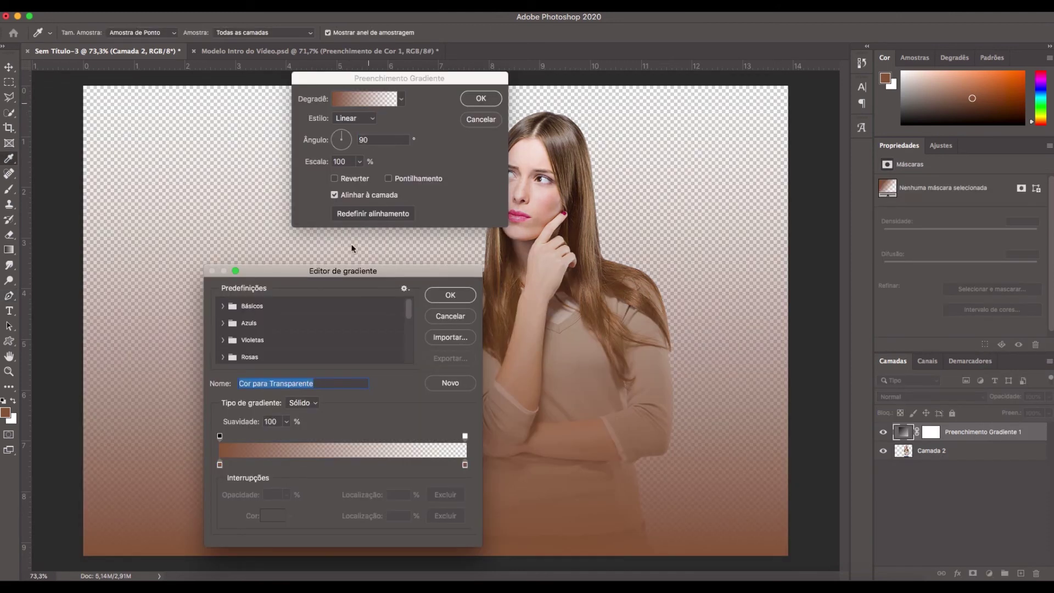
click(252, 341)
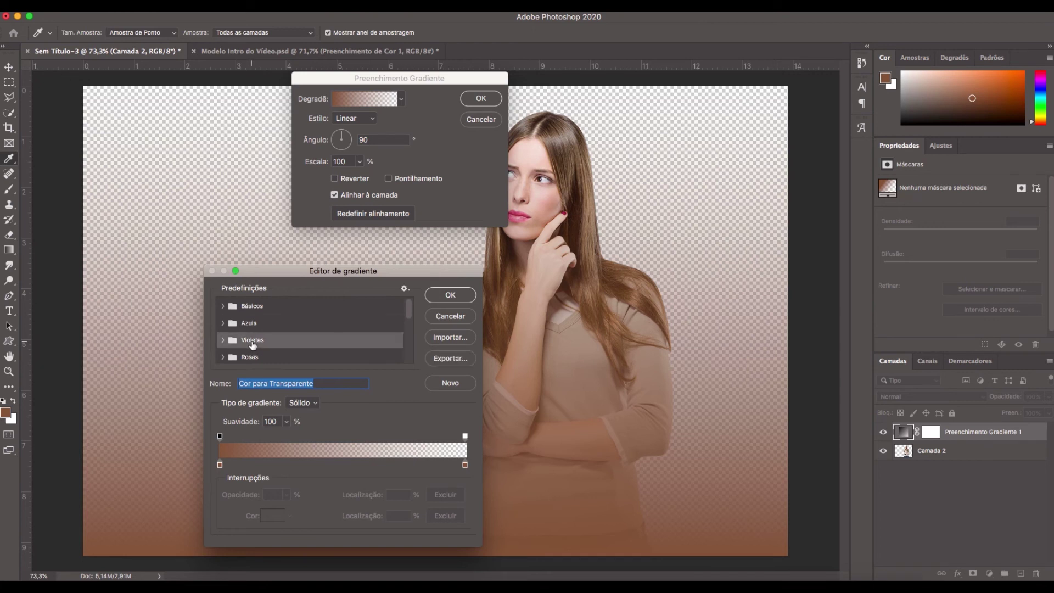
click(223, 341)
scroll(303, 362, down, 1)
click(275, 354)
click(451, 296)
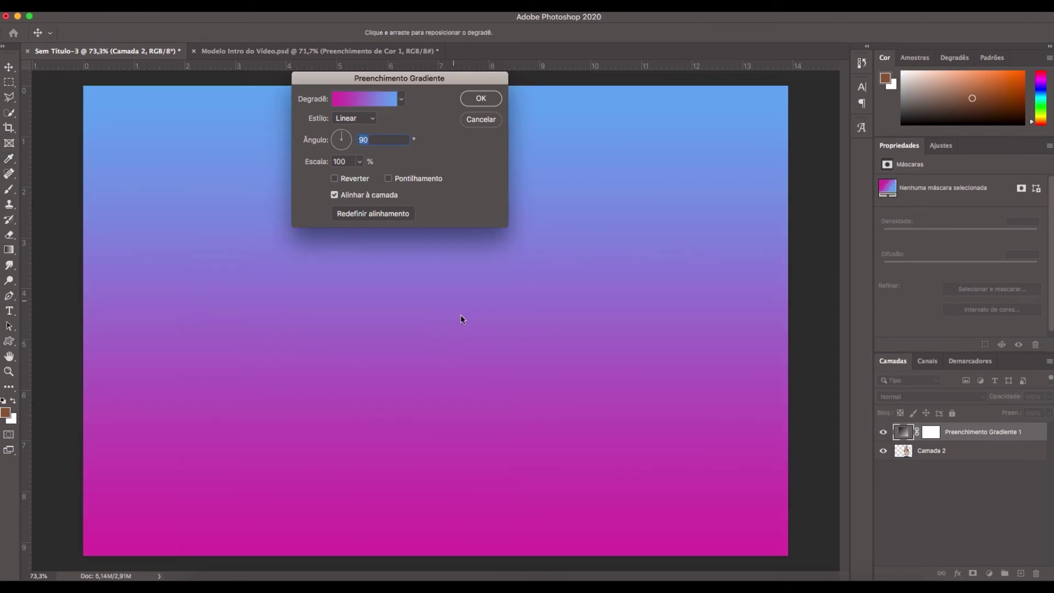
click(472, 103)
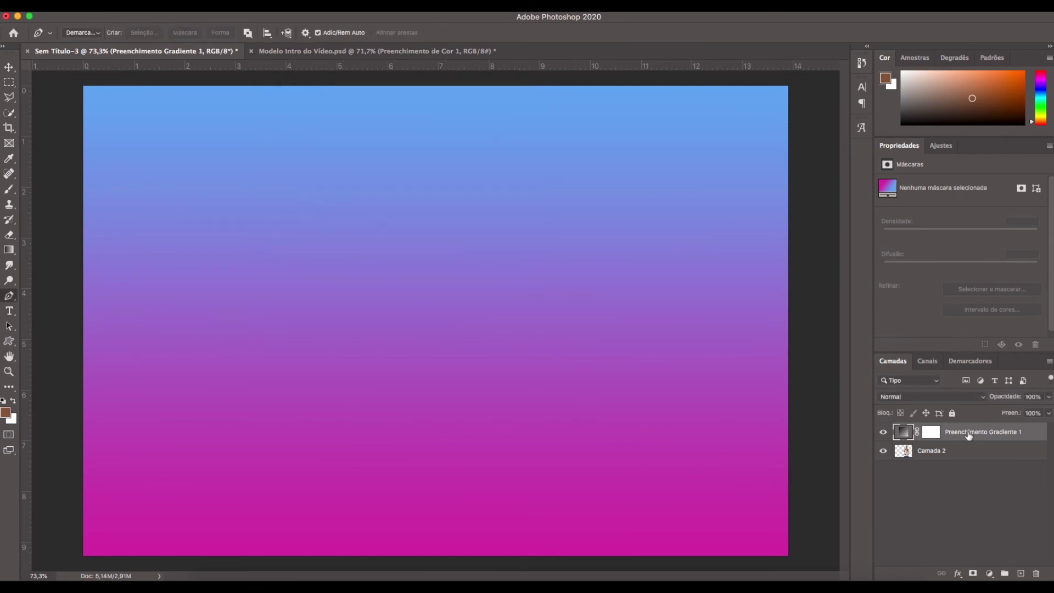
drag(966, 470, 965, 471)
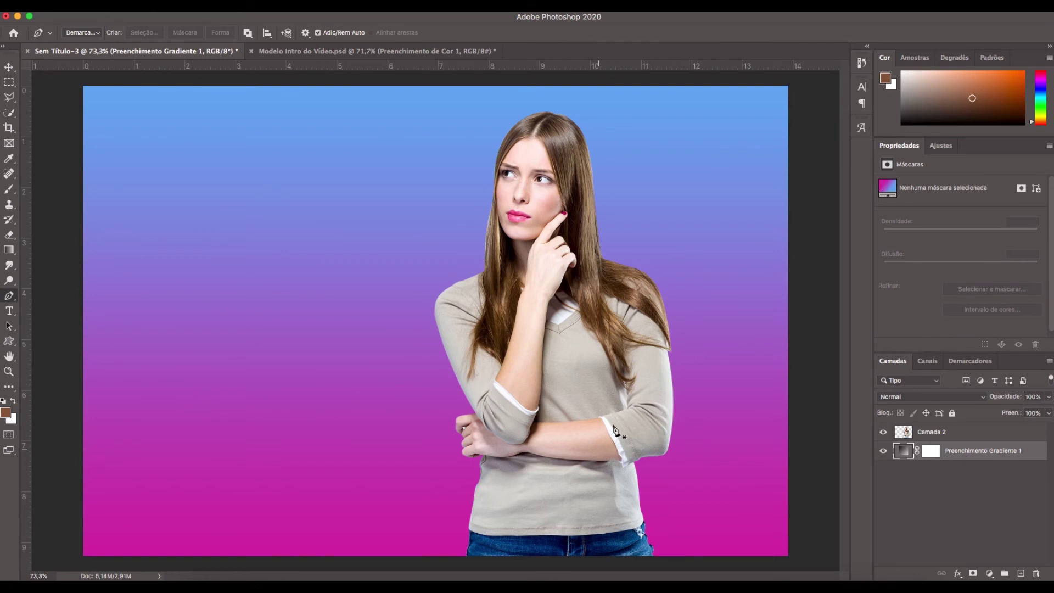
Step: Examine the cutout's edges against the gradient around the sleeves, waist, jeans and the hand tucked under the elbow
key(z)
click(641, 430)
scroll(691, 483, up, 1)
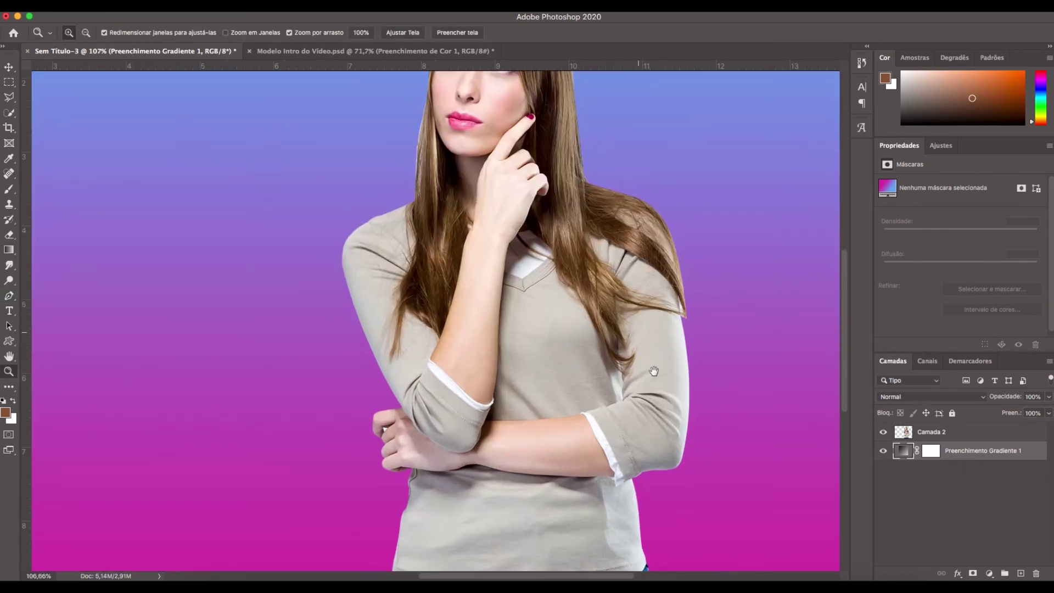
drag(649, 369, 611, 259)
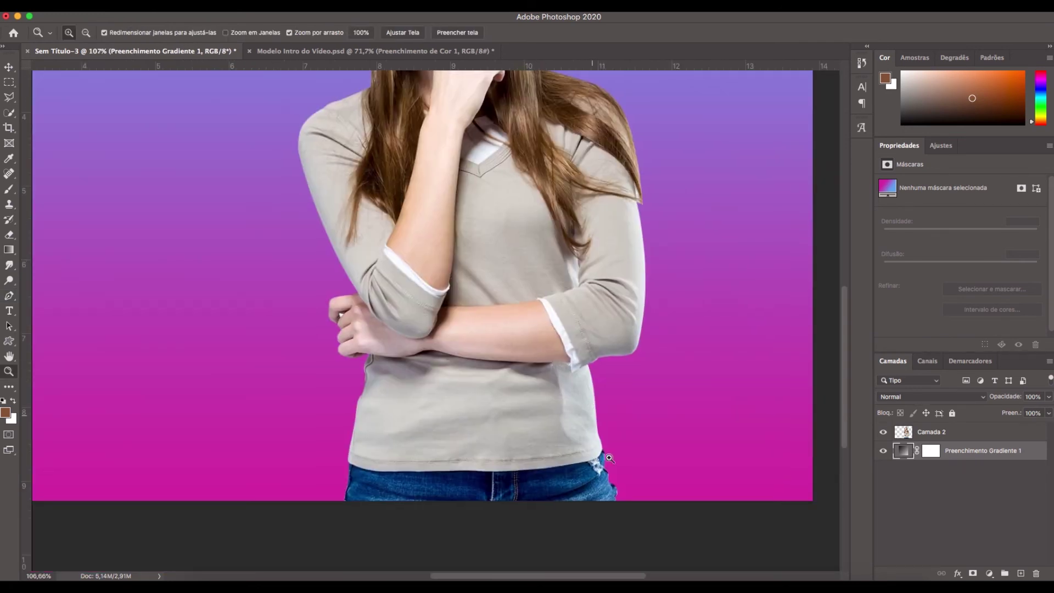
scroll(642, 482, up, 5)
drag(640, 483, 611, 284)
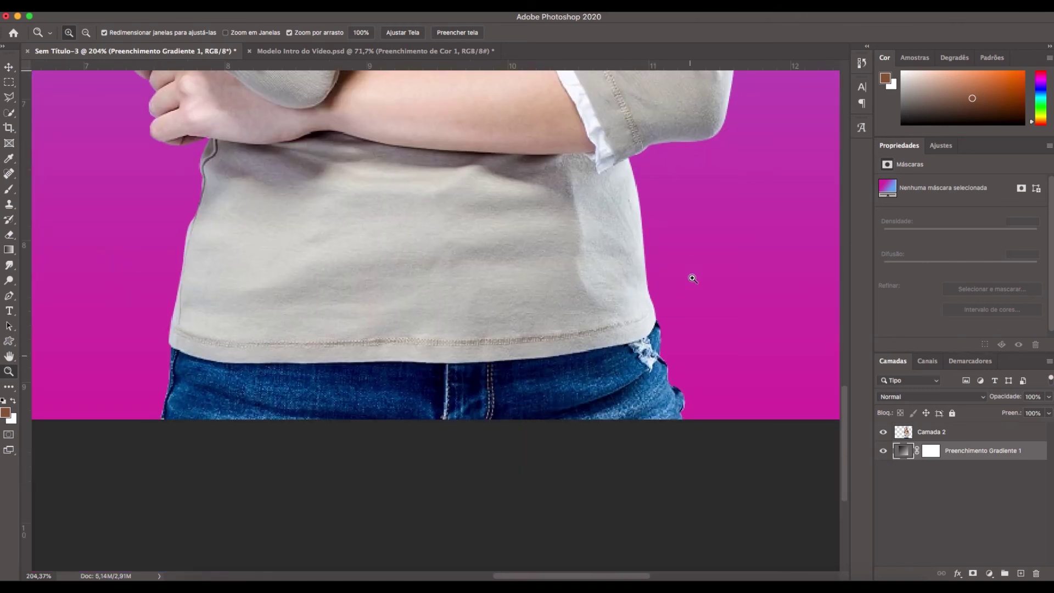
drag(393, 277, 499, 447)
drag(418, 292, 489, 429)
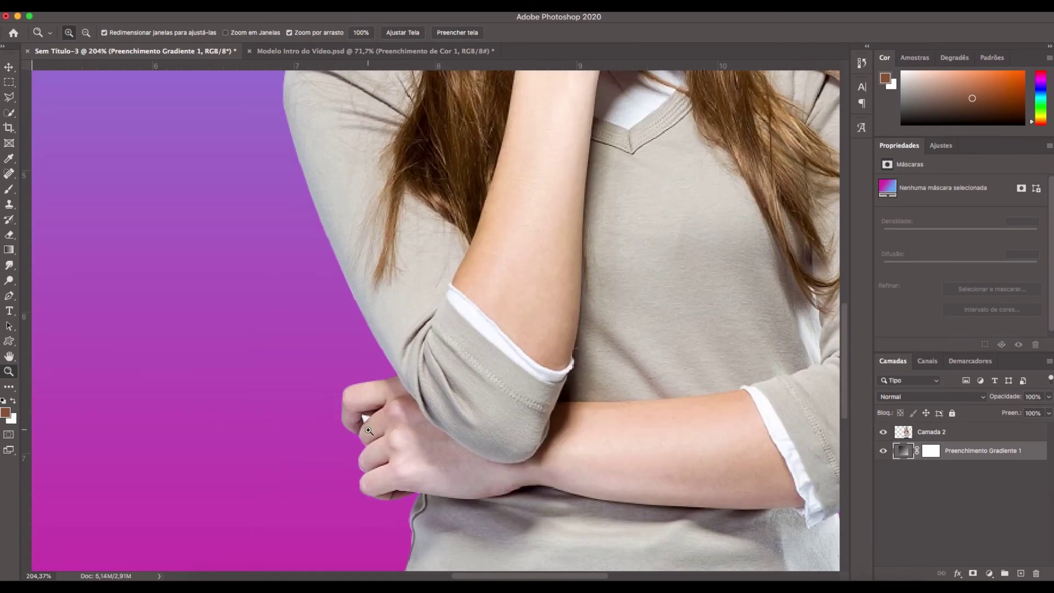
Step: Select the white gap between the fingers with the Polygonal Lasso, delete it from Camada 2 and clear the selection
drag(350, 416, 349, 416)
click(9, 98)
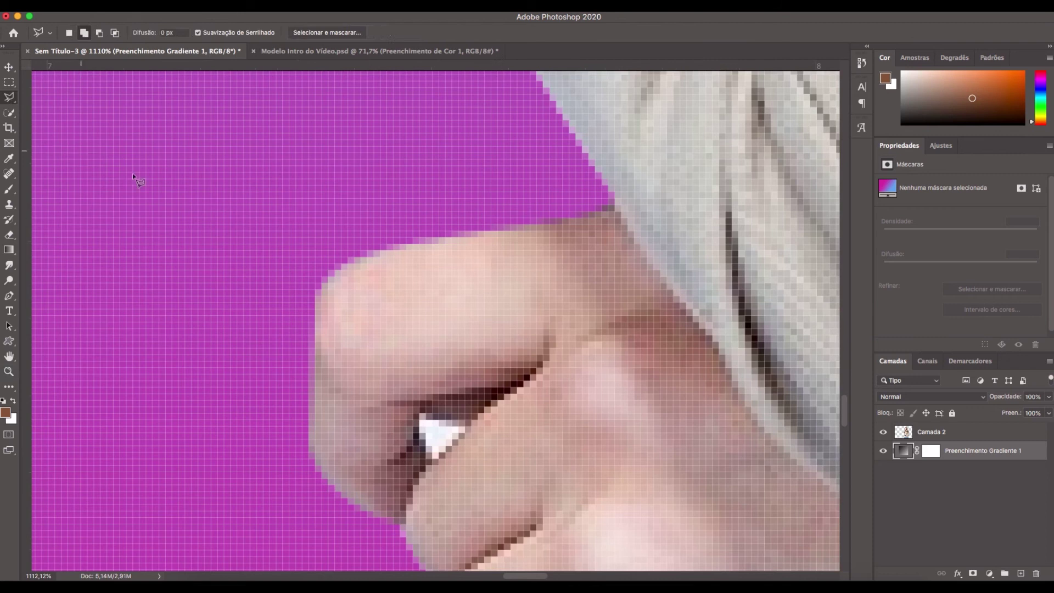
click(427, 455)
key(Return)
key(BackSpace)
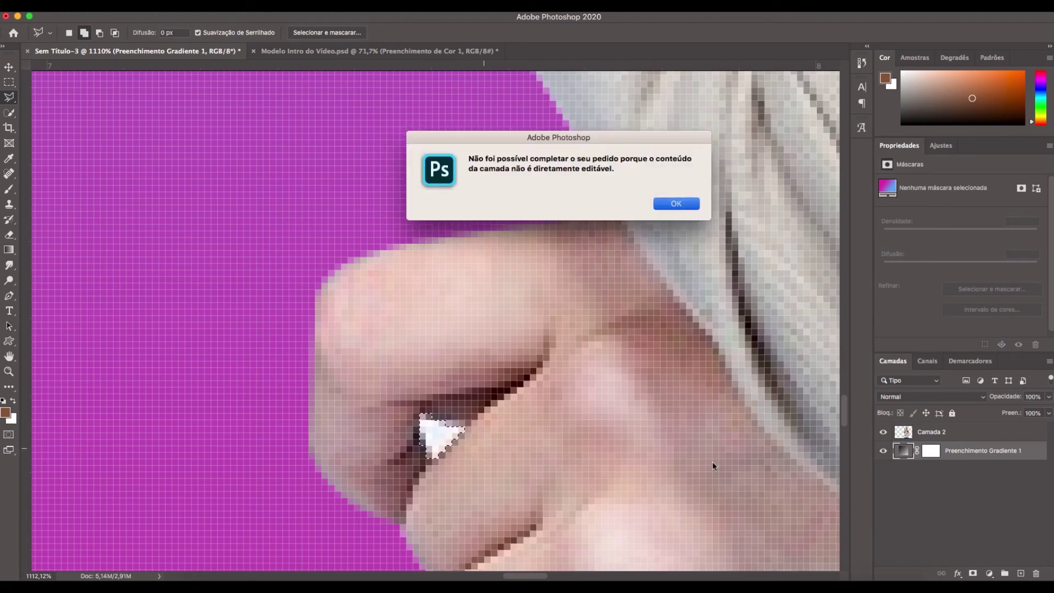
key(Return)
click(928, 433)
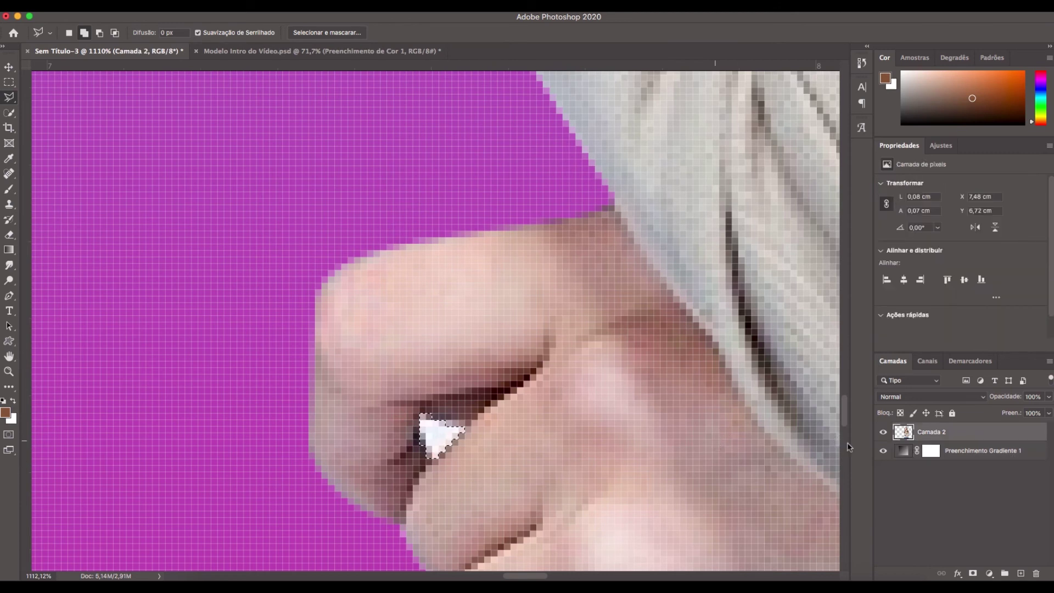
key(BackSpace)
key(super+d)
key(super+0)
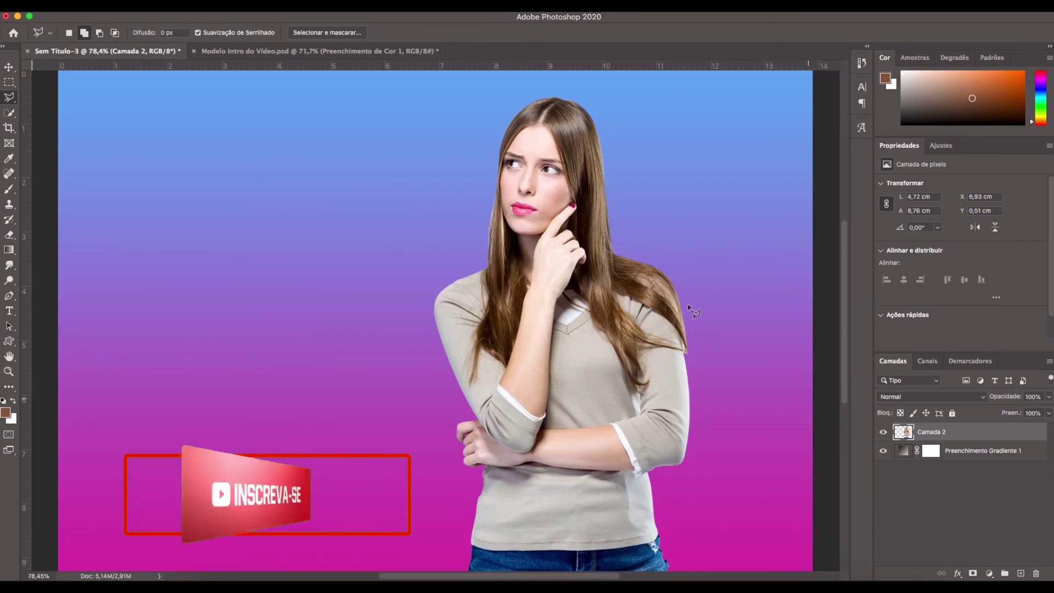
key(super+f)
text(z)
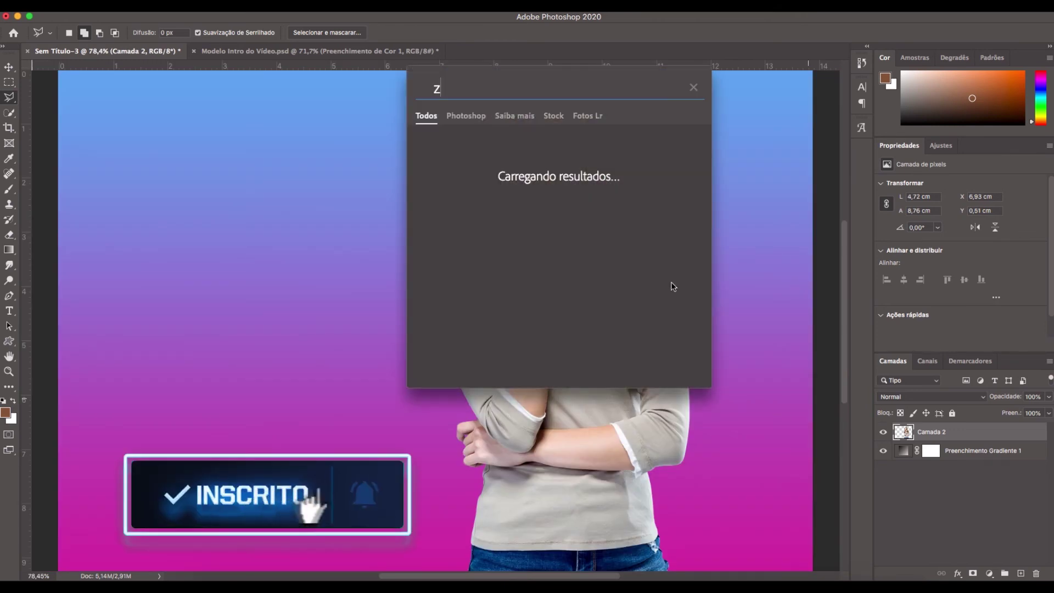
key(Escape)
Step: Select the white background remnant between the hair tip and the sleeve with the Polygonal Lasso, delete it and clear the selection
key(z)
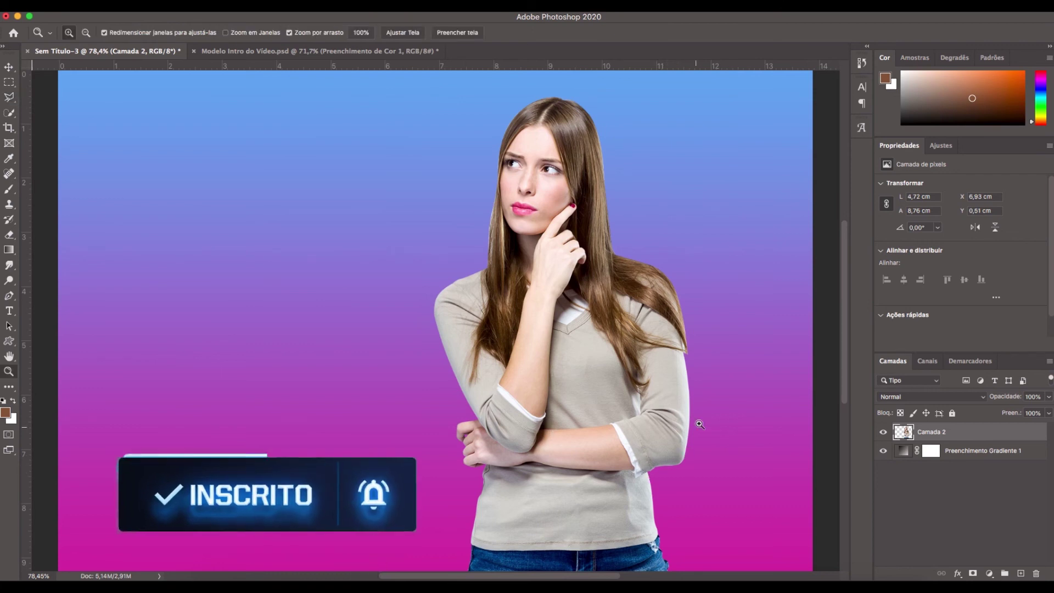
drag(674, 327, 740, 445)
drag(587, 337, 599, 354)
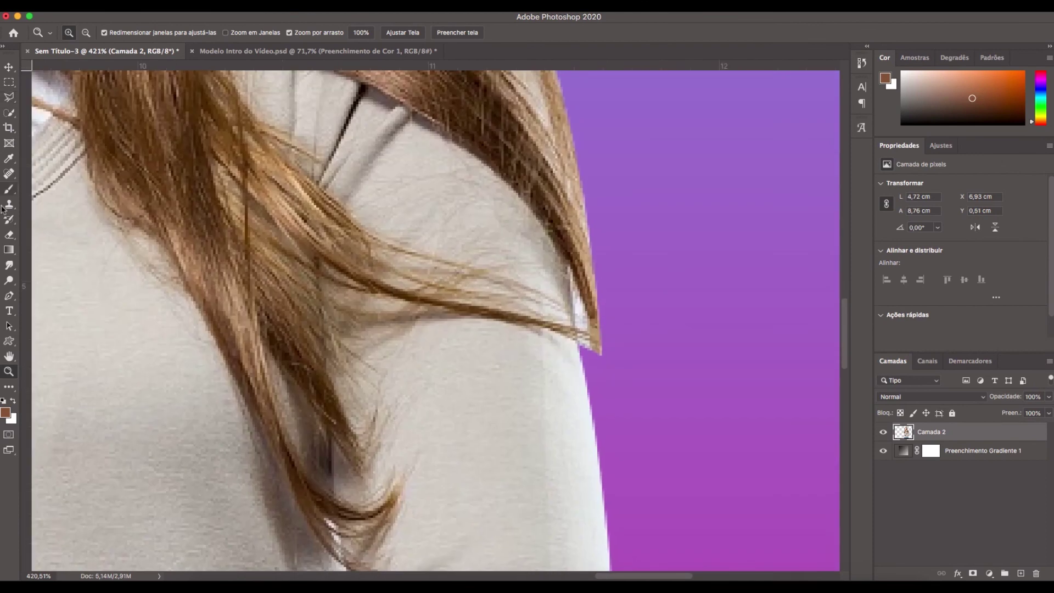
click(9, 97)
click(581, 360)
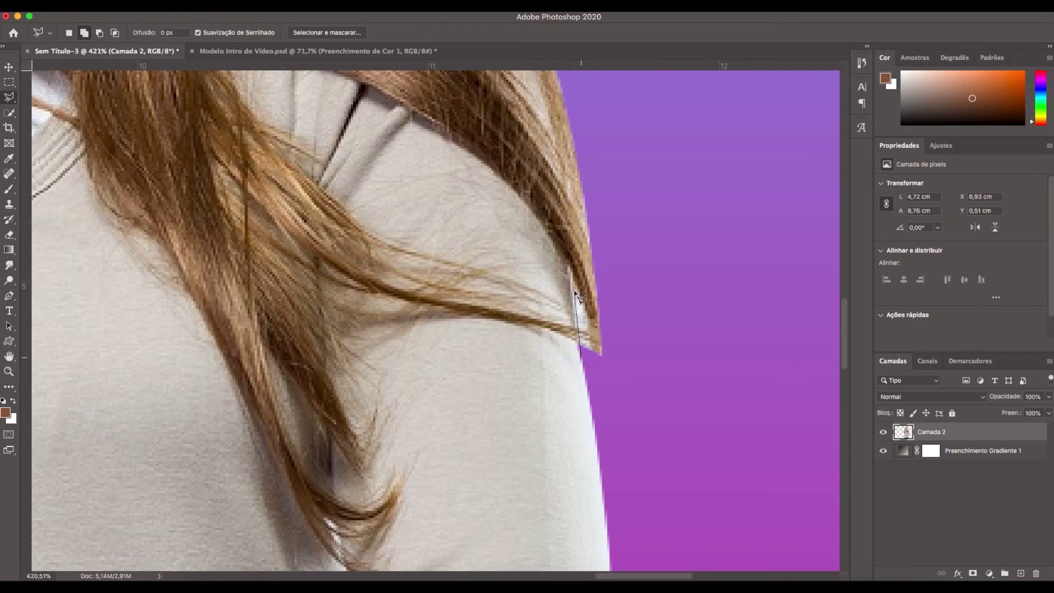
click(568, 266)
click(591, 350)
double_click(612, 385)
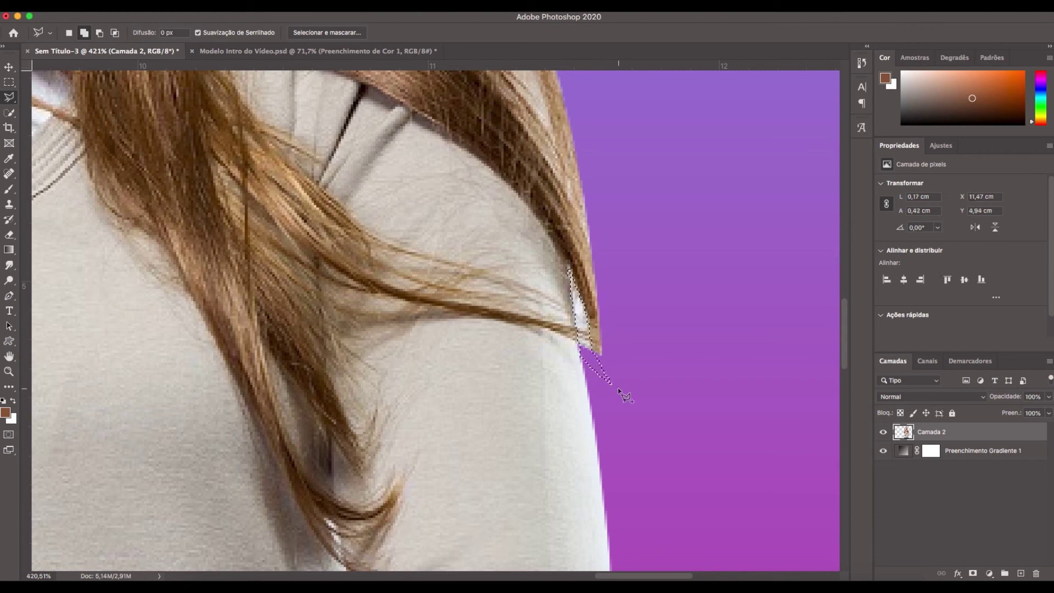
key(Delete)
key(ctrl+d)
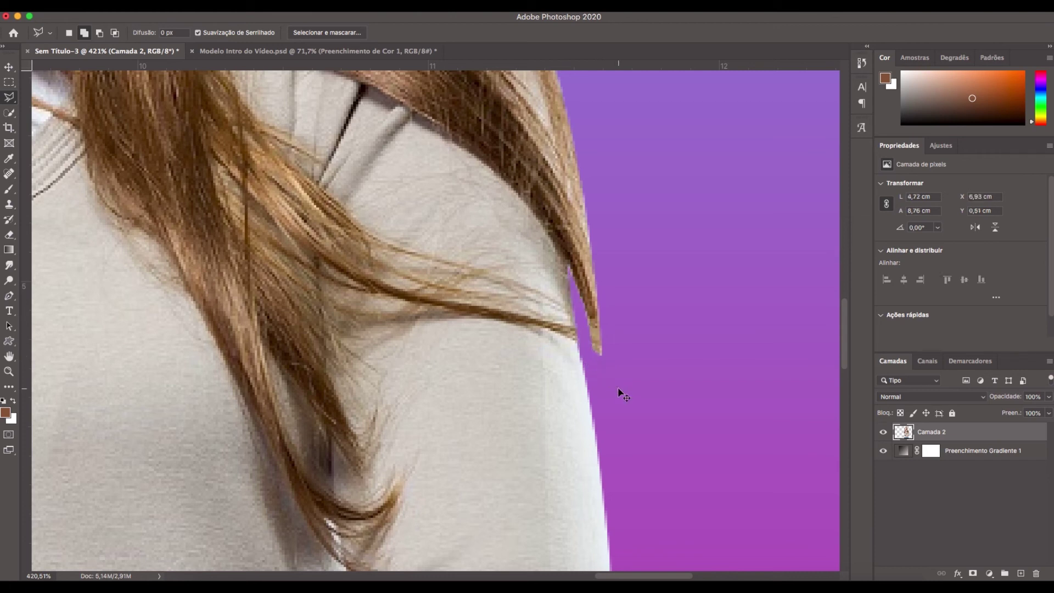
key(ctrl+0)
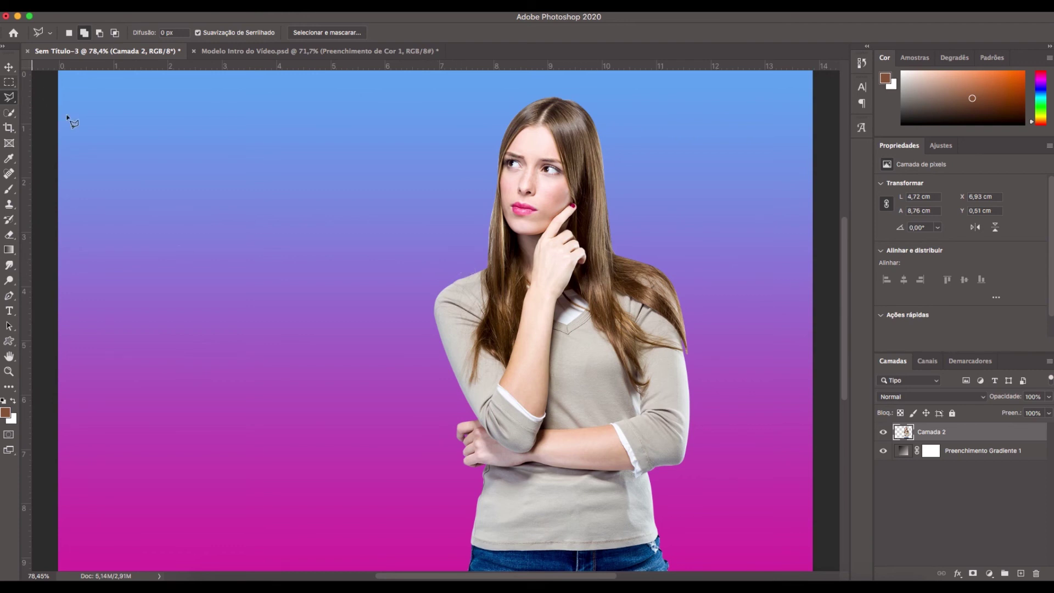
Step: Add a pattern fill layer above the gradient fill, using the black-dots-on-white pattern at 119% scale
click(9, 67)
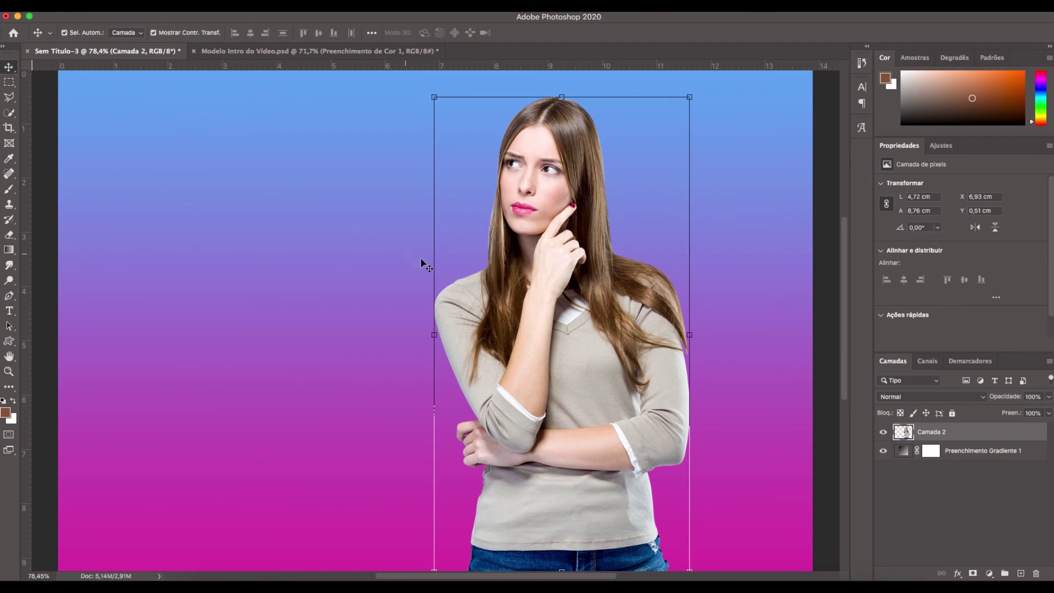
click(986, 460)
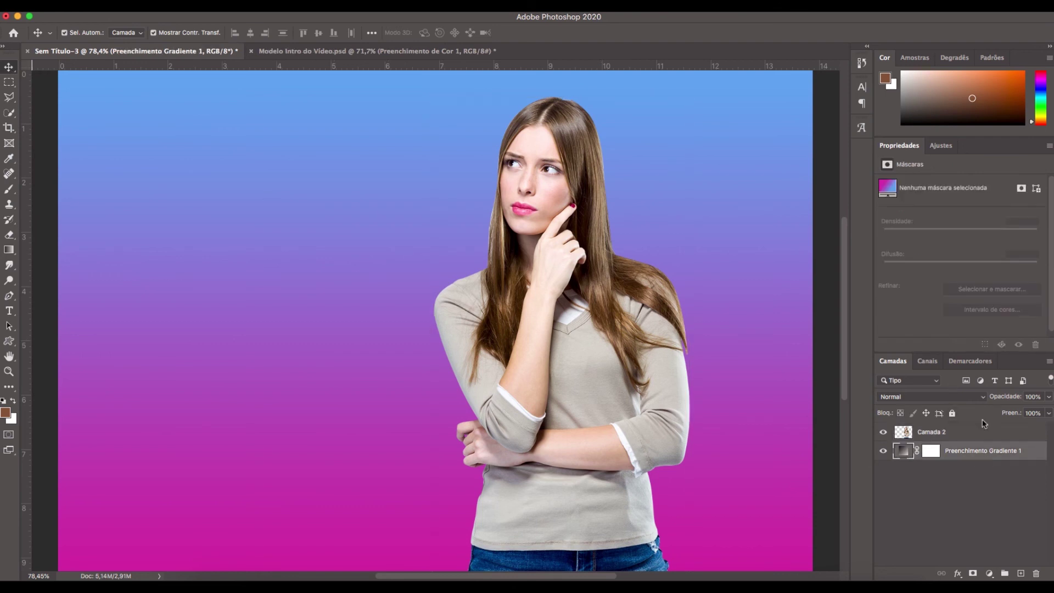
click(989, 573)
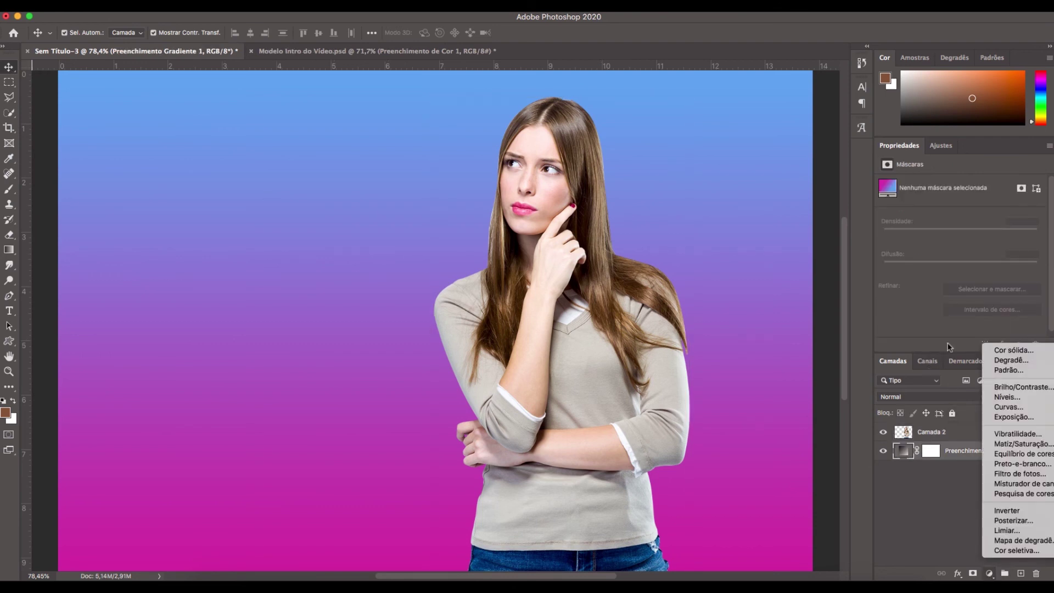
click(1008, 370)
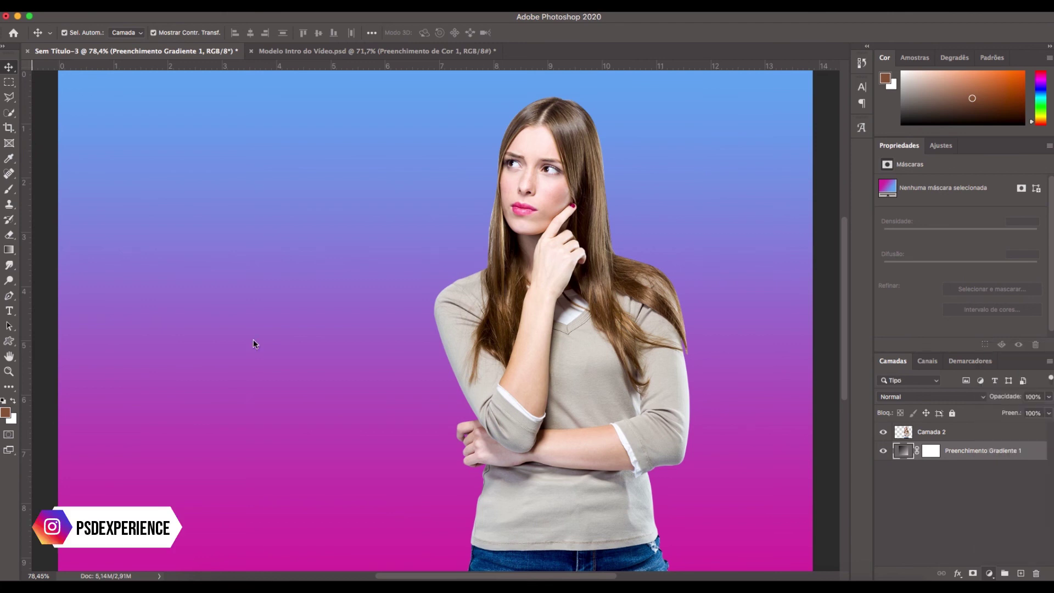
click(496, 282)
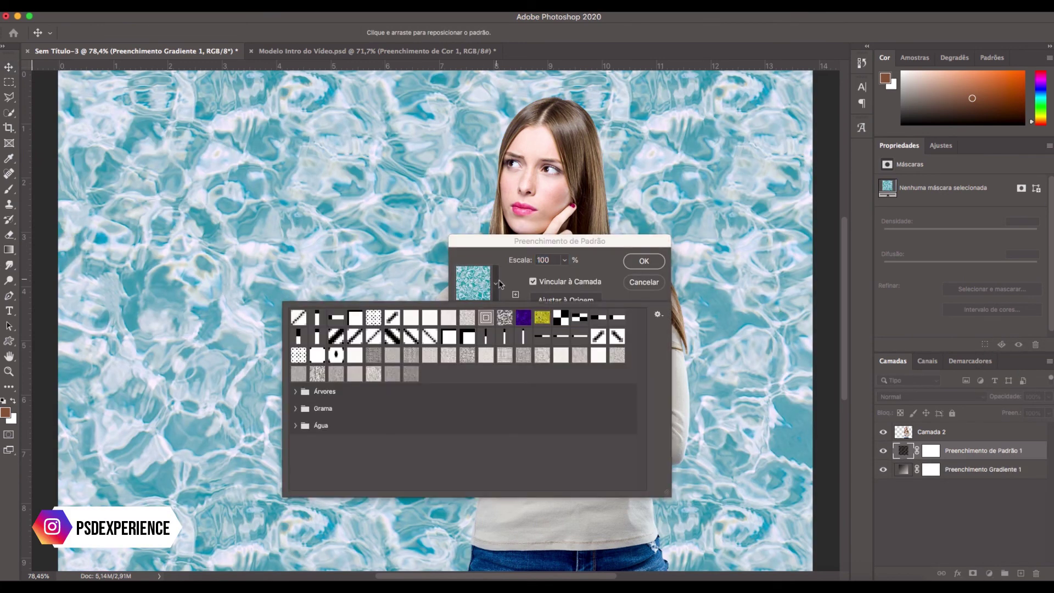
click(374, 318)
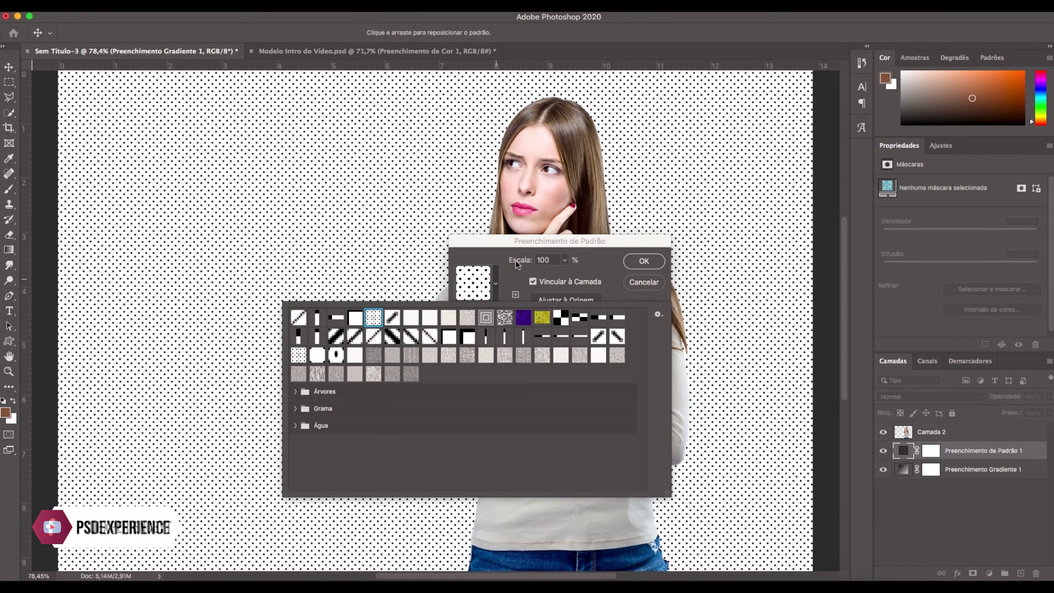
click(632, 268)
text(119)
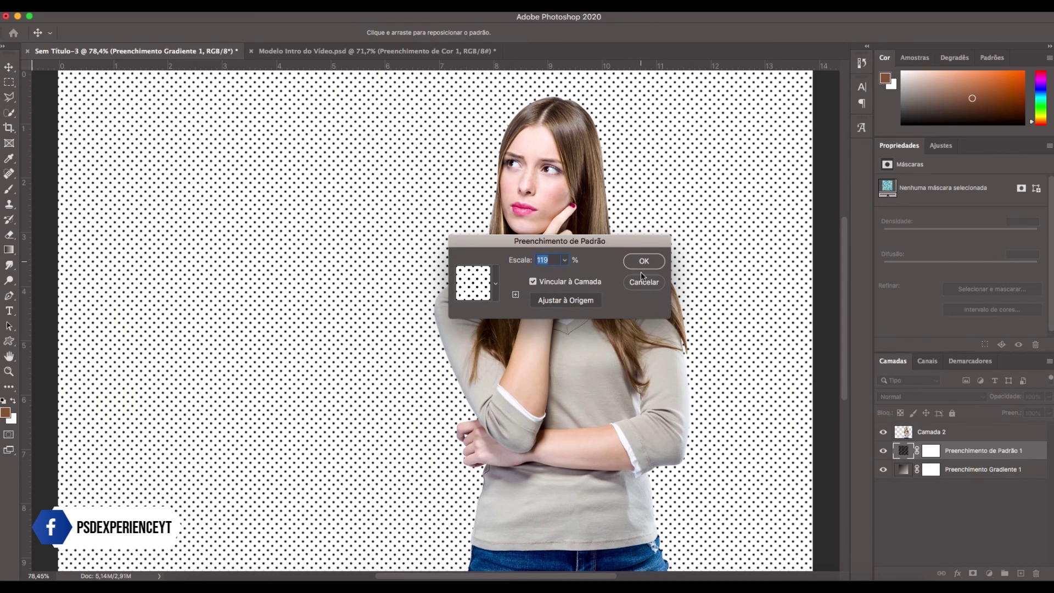
key(Return)
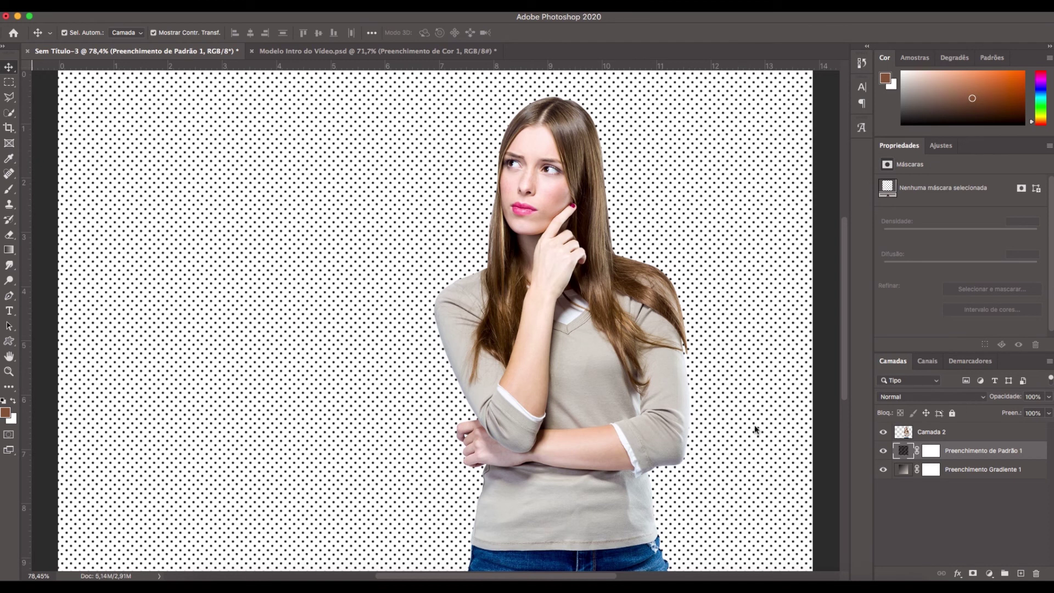
Step: Set the dot pattern layer's blend mode to Sobrepor and its opacity to 17%
click(944, 402)
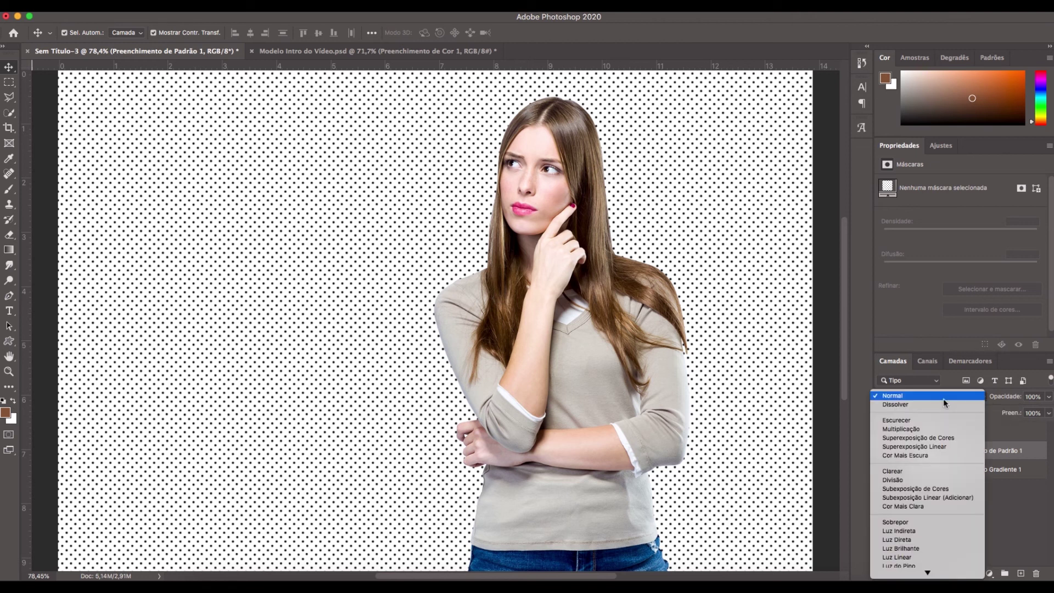
click(922, 385)
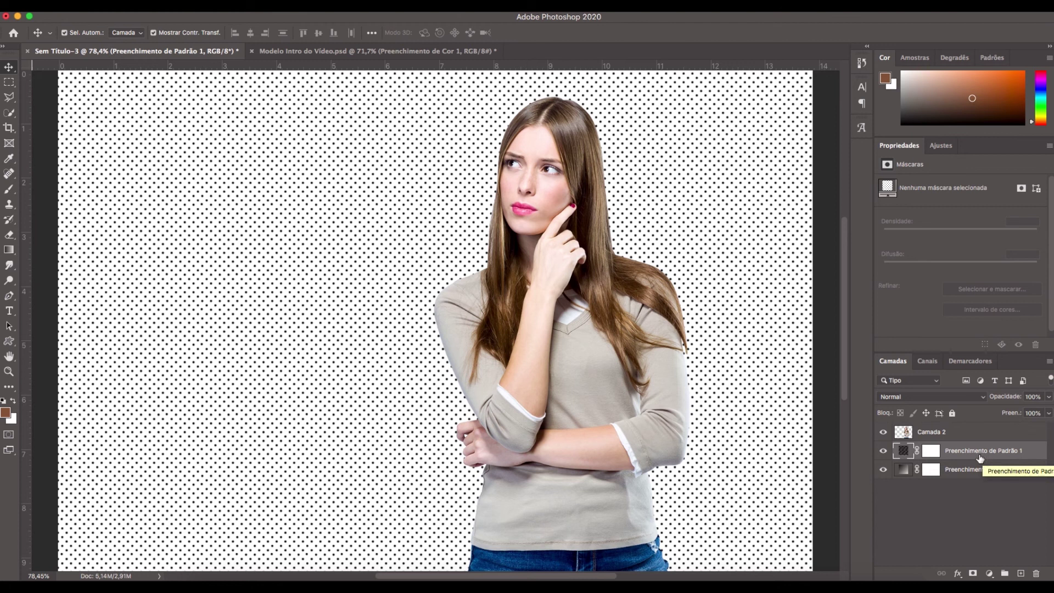
click(966, 396)
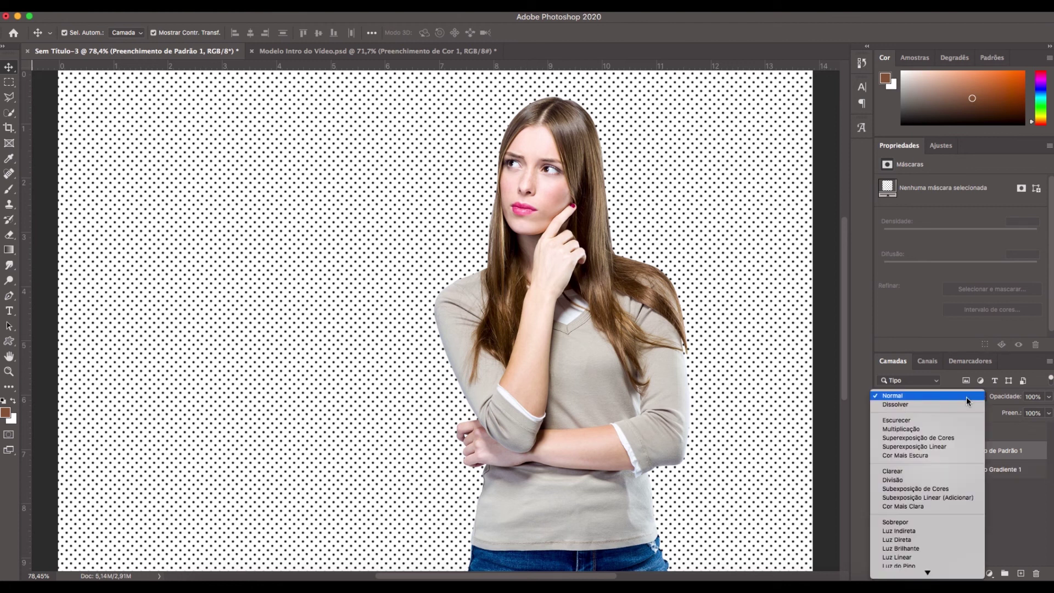
click(1014, 430)
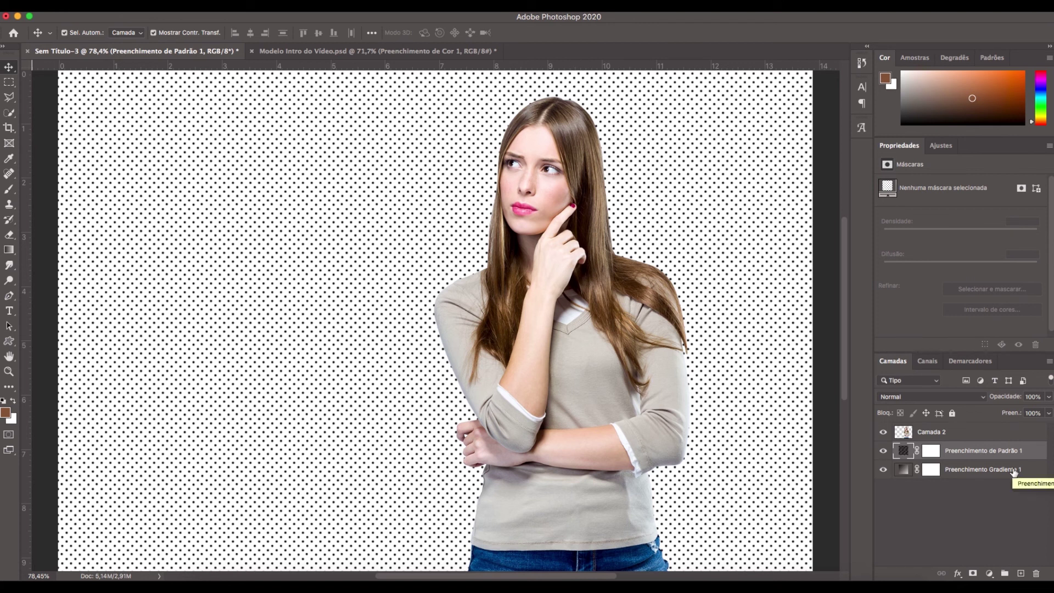
click(951, 397)
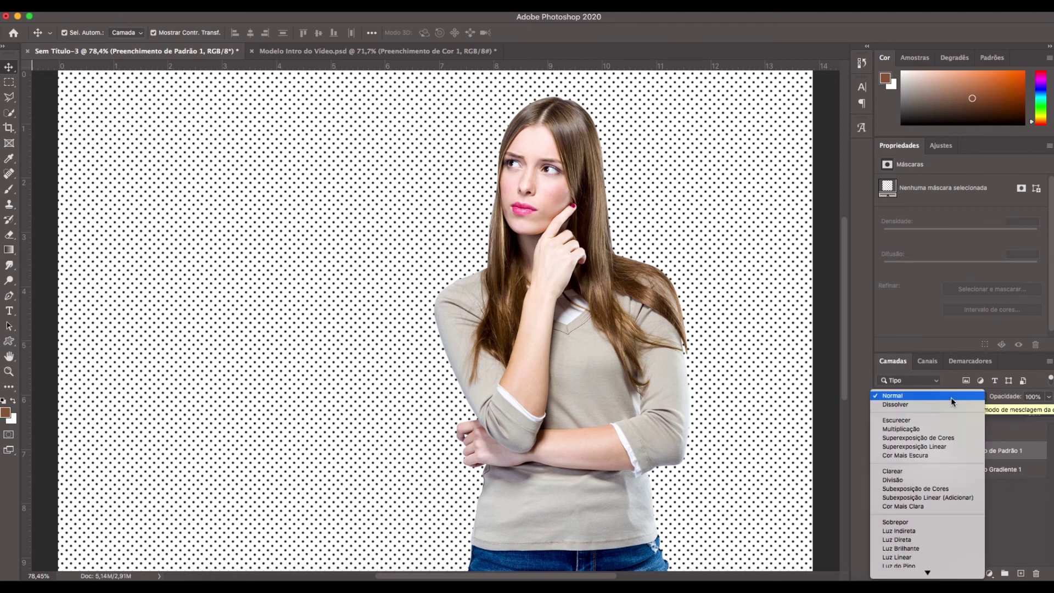
click(896, 522)
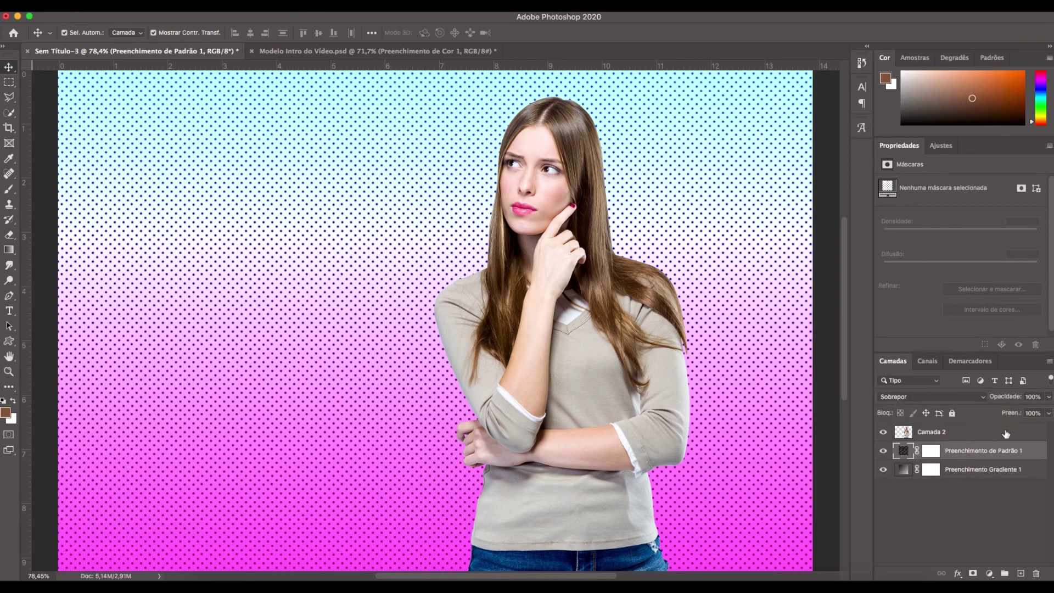
drag(1013, 399, 990, 397)
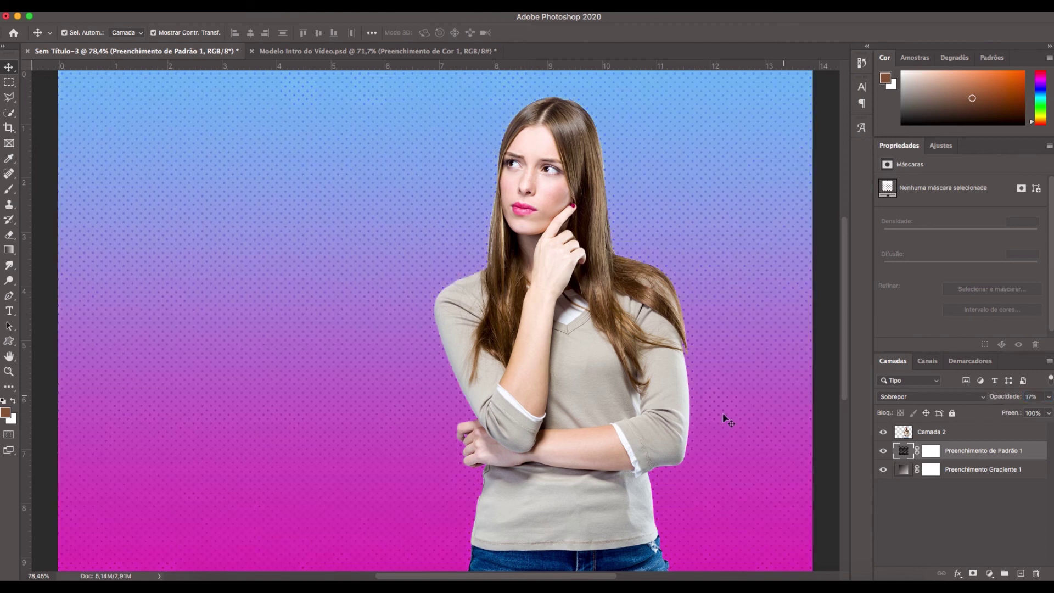
Step: Load the woman's outline from Camada 2 as a selection and make the dot pattern fill layer active
click(318, 217)
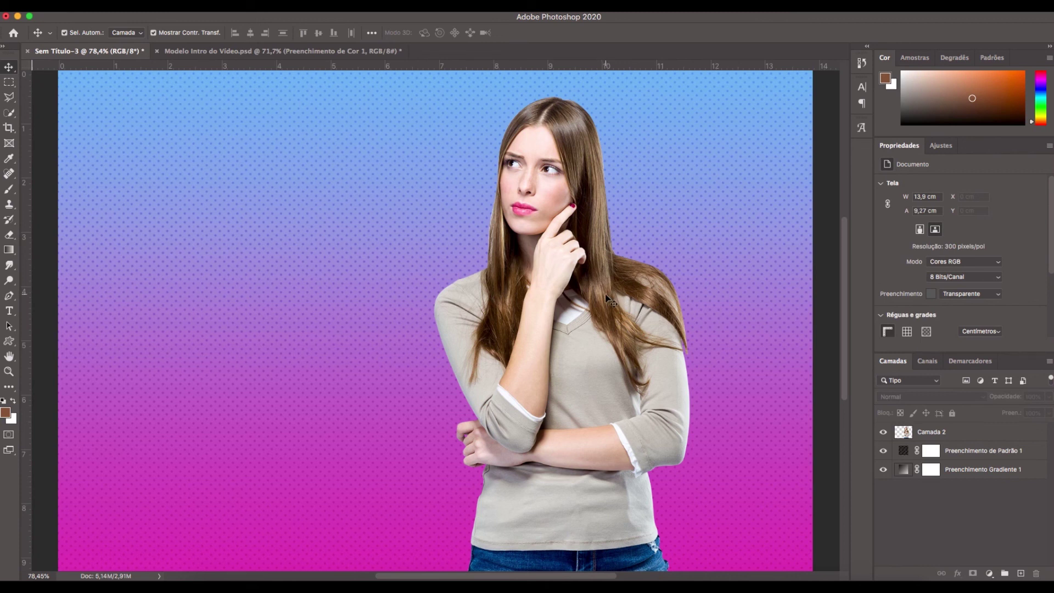
click(538, 241)
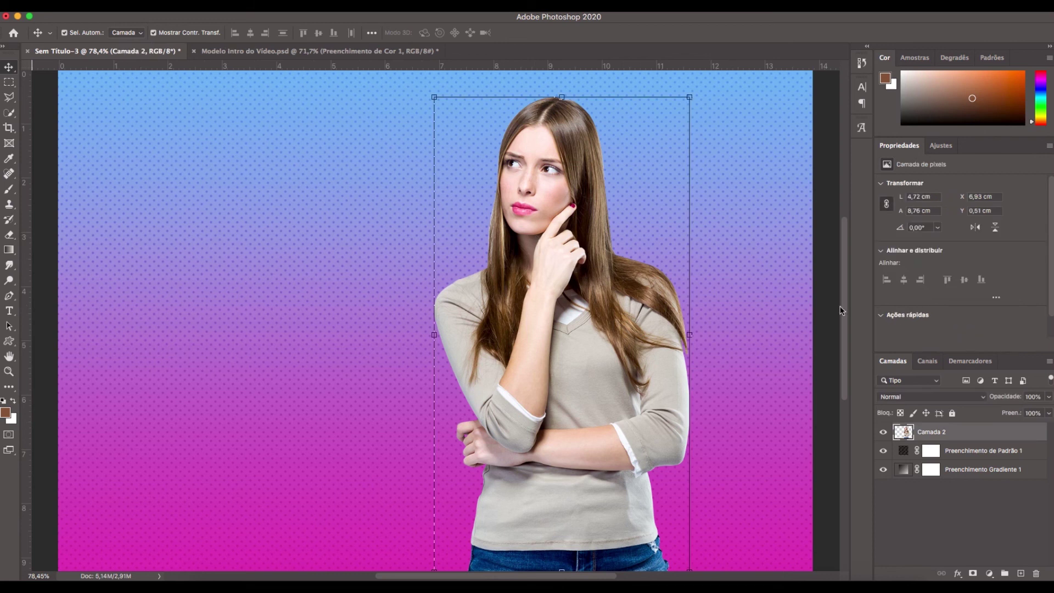
key(super)
super+click(906, 435)
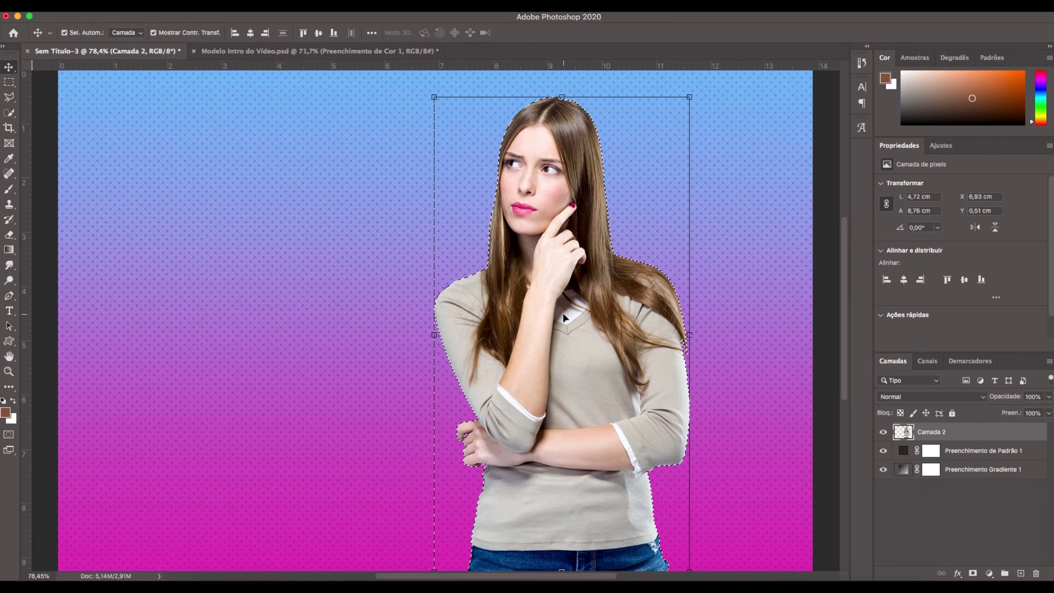
click(298, 170)
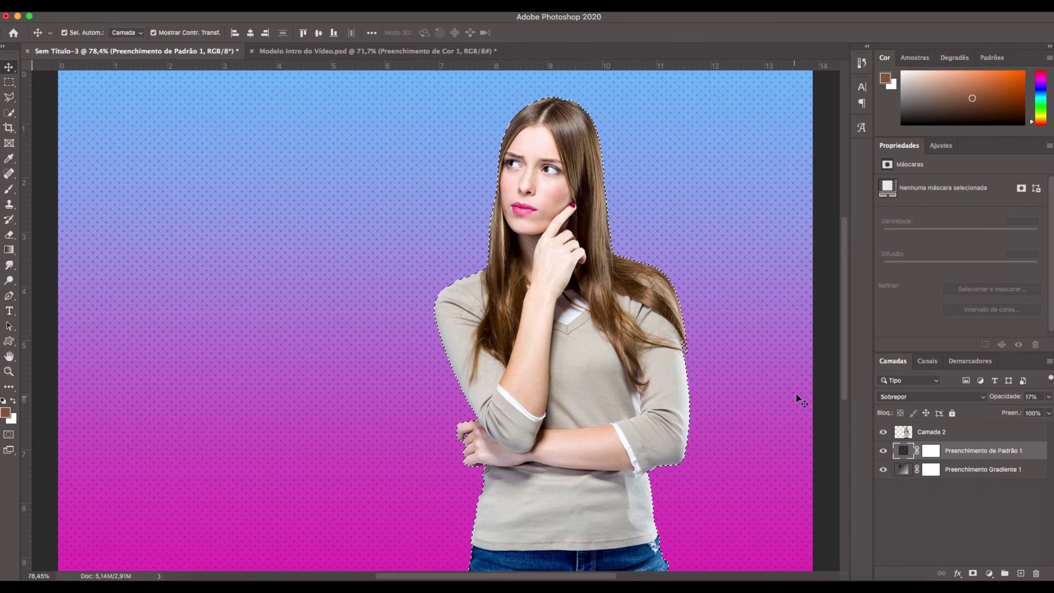
key(super)
key(super+d)
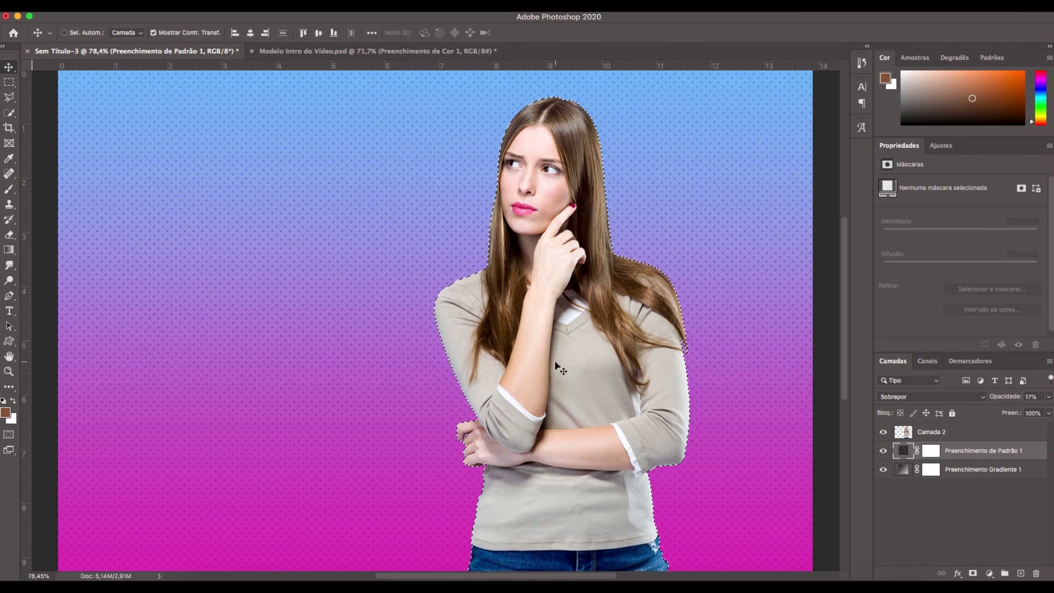